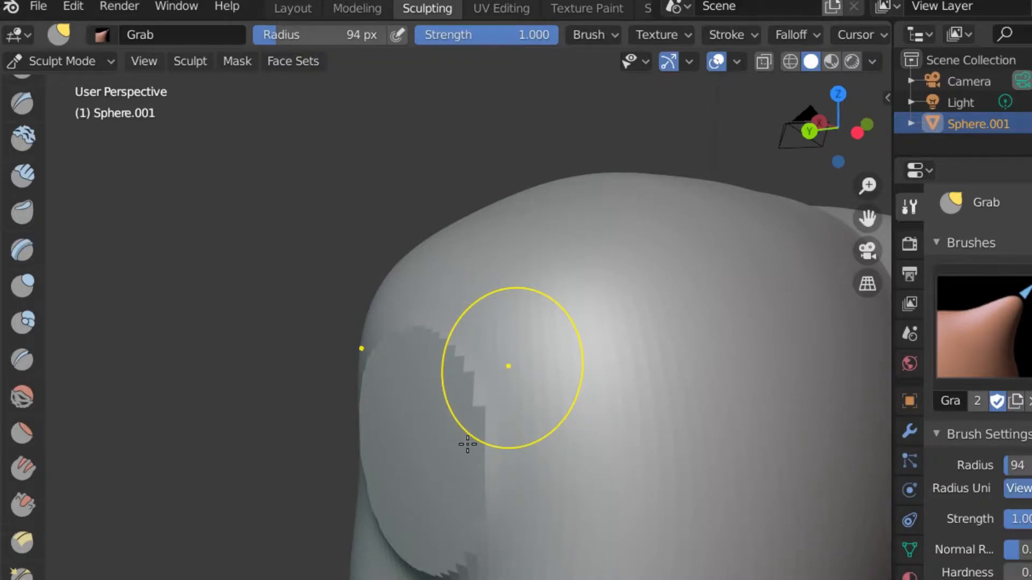
Step: Try to pull the front end of the body forward with the 94 px Grab brush, and undo the pull
mouse_move(518, 454)
middle_down()
mouse_move(495, 504)
mouse_move(428, 479)
mouse_move(498, 470)
middle_up()
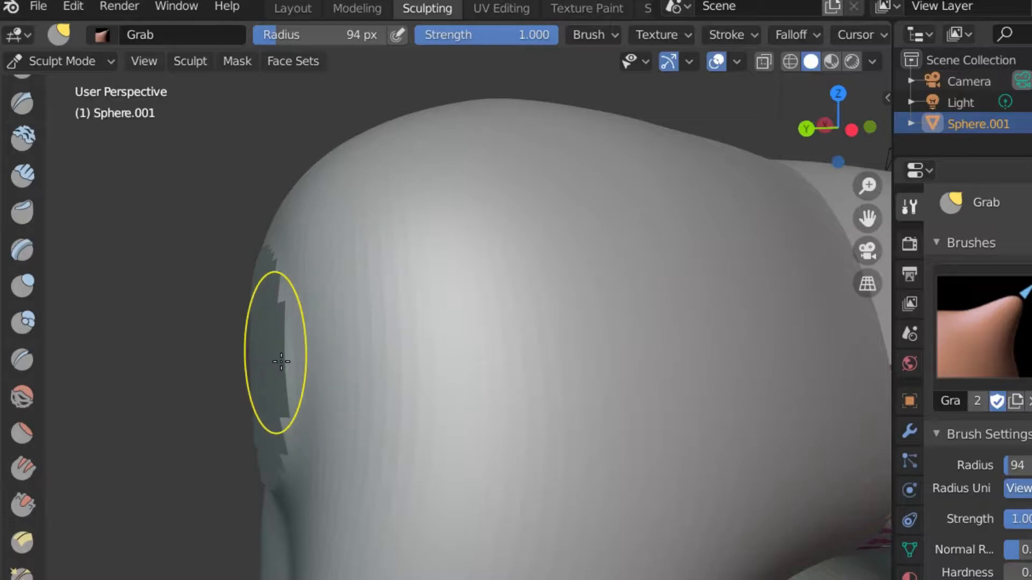
mouse_move(282, 362)
middle_down()
mouse_move(396, 402)
mouse_move(604, 370)
mouse_move(338, 362)
mouse_move(301, 322)
mouse_move(272, 331)
mouse_move(260, 375)
middle_up()
mouse_move(701, 413)
middle_down()
mouse_move(679, 403)
mouse_move(557, 426)
mouse_move(549, 421)
mouse_move(636, 447)
mouse_move(692, 446)
mouse_move(645, 449)
mouse_move(457, 343)
mouse_move(643, 210)
mouse_move(837, 340)
mouse_move(18, 436)
middle_up()
mouse_move(365, 496)
middle_down()
mouse_move(626, 507)
mouse_move(371, 467)
mouse_move(350, 472)
mouse_move(384, 488)
middle_up()
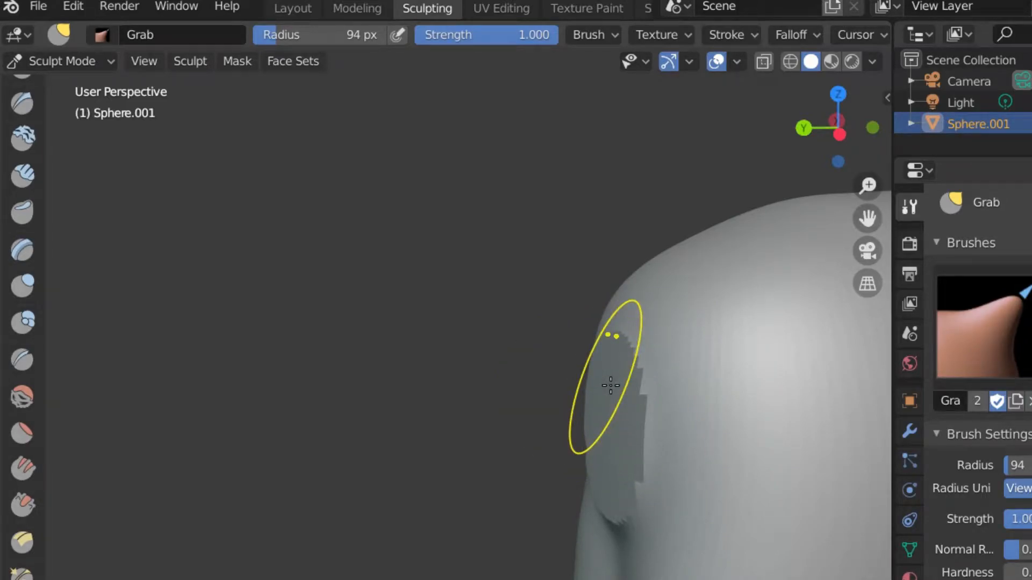
mouse_move(610, 384)
middle_down()
mouse_move(600, 356)
mouse_move(592, 367)
middle_up()
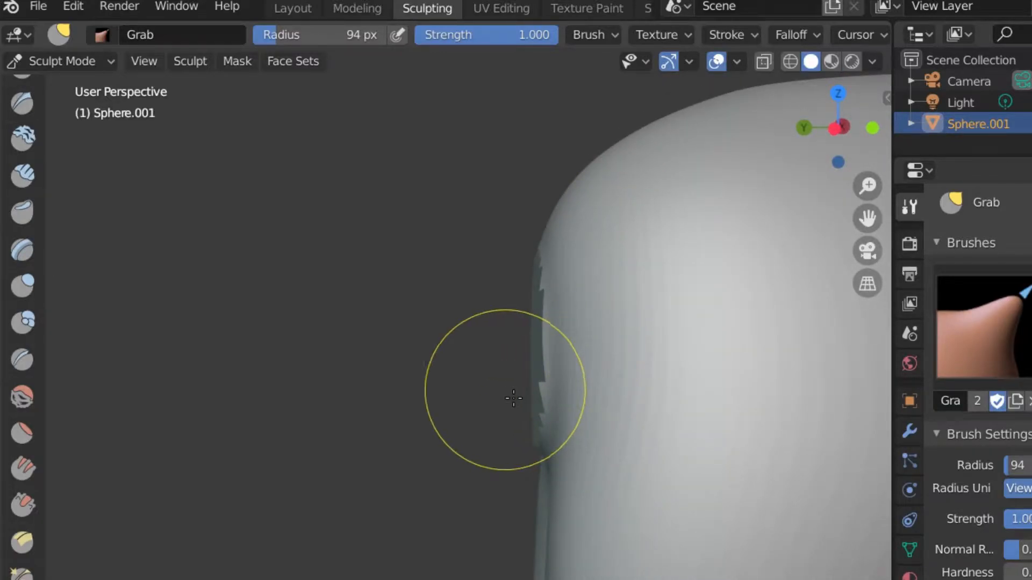
mouse_move(543, 360)
ctrl+middle_down()
mouse_move(548, 417)
mouse_move(548, 344)
mouse_move(505, 346)
mouse_move(494, 366)
mouse_move(504, 373)
mouse_move(492, 373)
ctrl+middle_up()
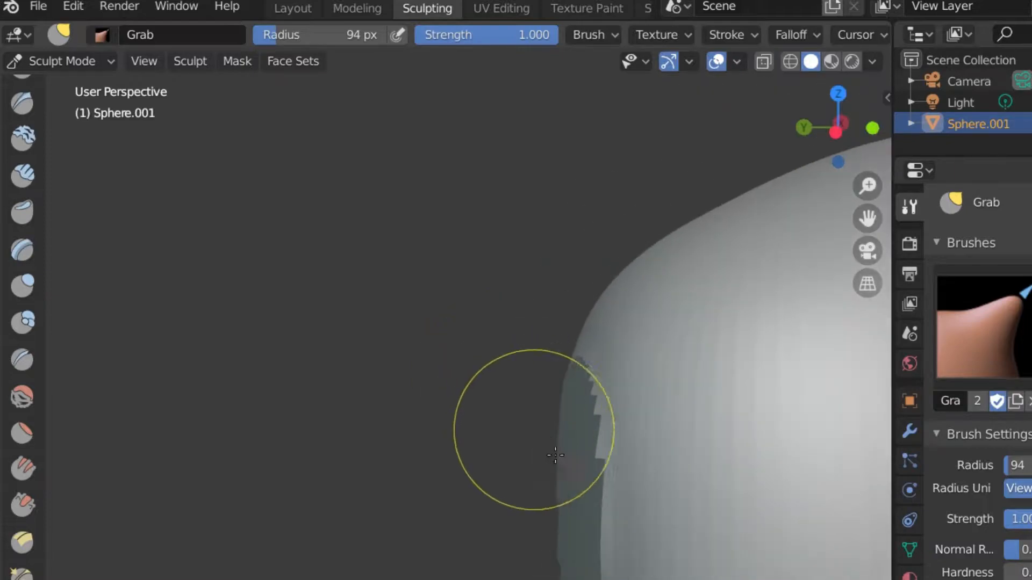
mouse_move(605, 521)
mouse_down()
mouse_move(437, 534)
mouse_move(485, 541)
mouse_up()
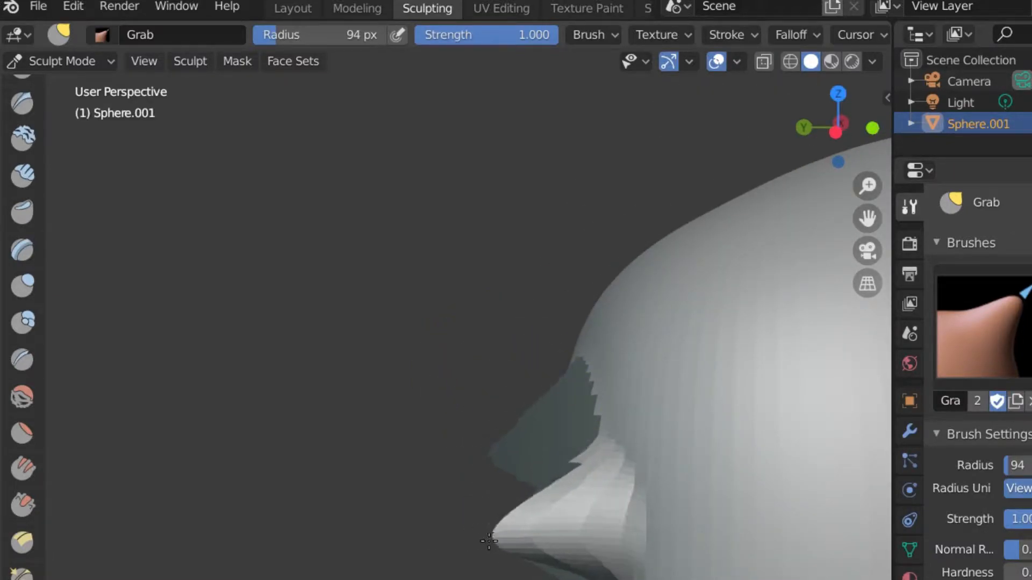
key(ctrl+z)
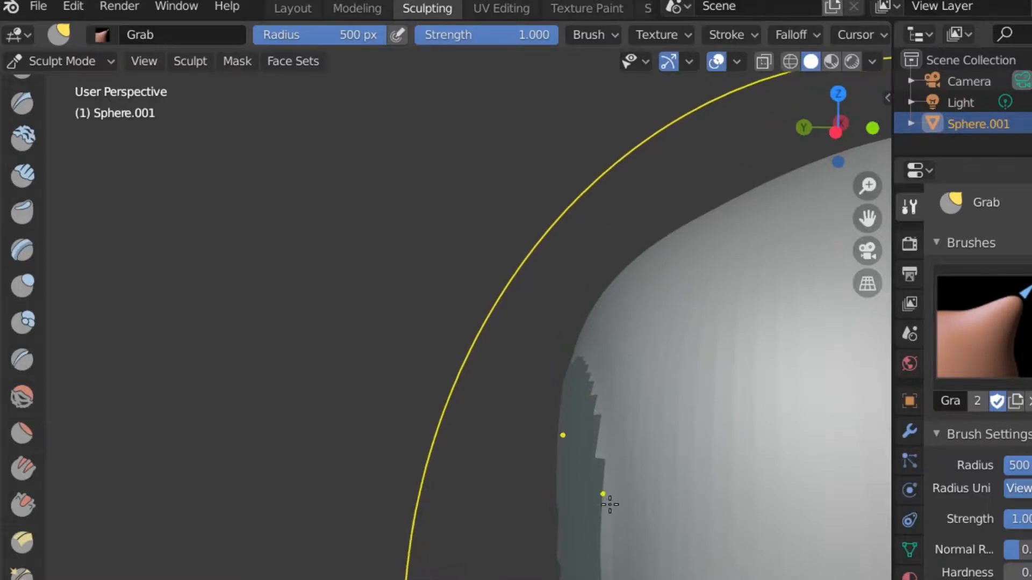
Step: Pull the front end of the body forward using the Grab brush at a 500 px radius, undoing the second, oversized pull
drag(601, 505, 504, 518)
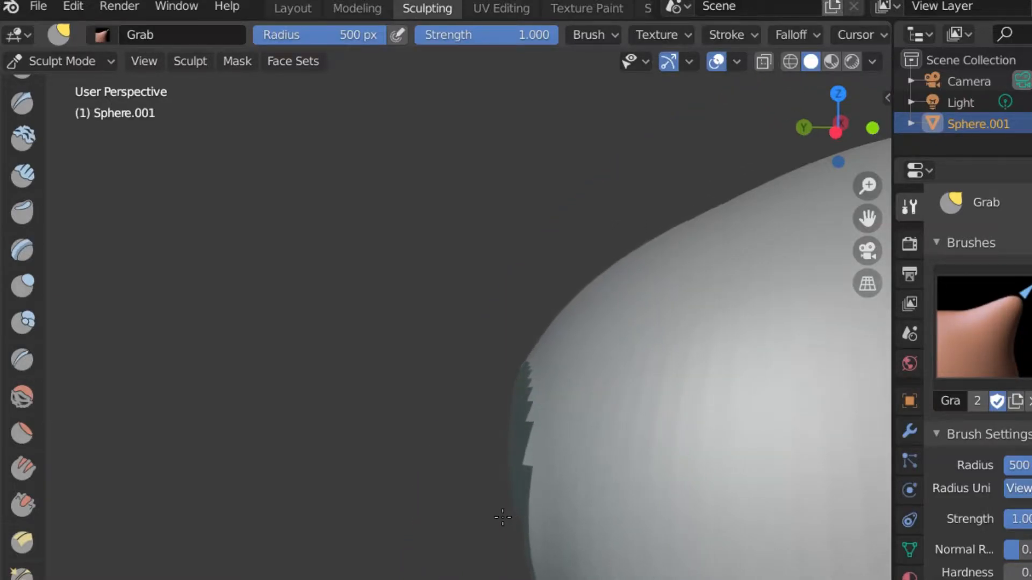
mouse_move(488, 474)
mouse_down()
mouse_move(433, 417)
mouse_move(341, 375)
mouse_move(130, 329)
mouse_up()
key(ctrl+z)
Step: Pull the front end further outward and slightly down from close up with the 500 px Grab brush
mouse_move(220, 434)
middle_down()
mouse_move(313, 467)
mouse_move(433, 491)
mouse_move(461, 408)
mouse_move(696, 460)
mouse_move(675, 523)
mouse_move(617, 489)
mouse_move(536, 380)
middle_up()
scroll(537, 377, up, 10)
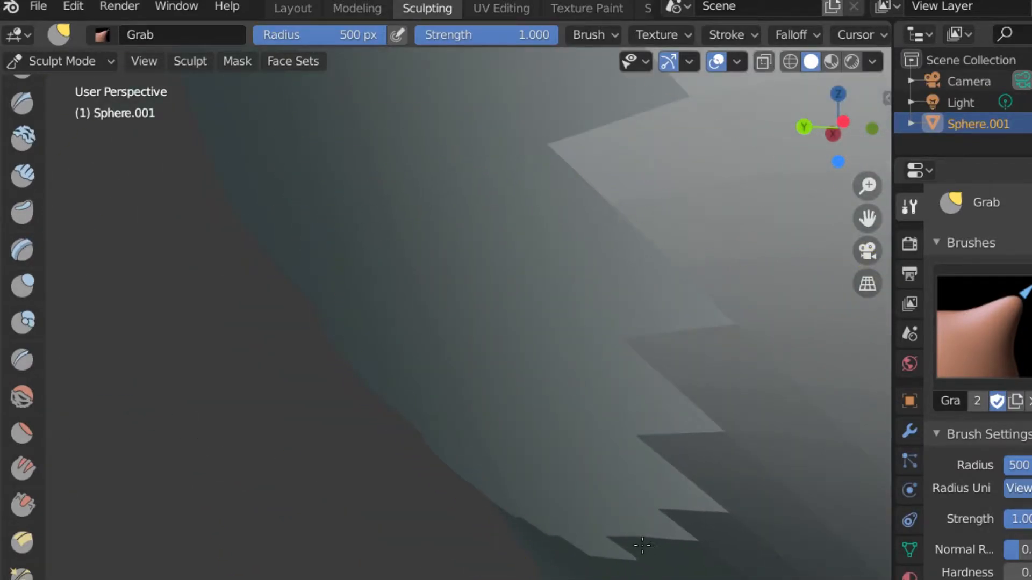
middle_drag(642, 546, 505, 528)
scroll(550, 550, down, 8)
scroll(554, 478, up, 7)
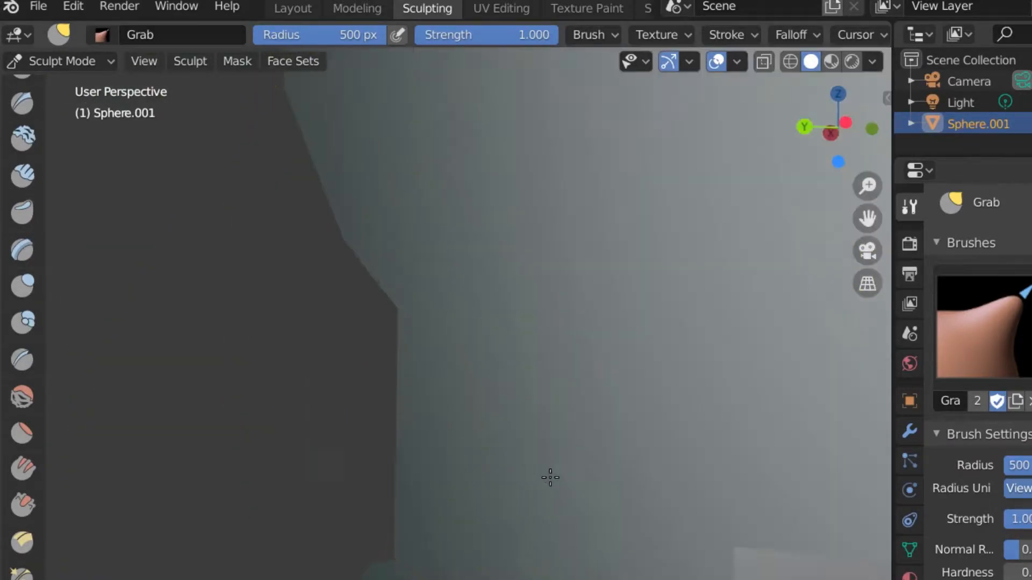
scroll(551, 497, down, 7)
scroll(535, 479, up, 7)
scroll(532, 468, down, 3)
drag(599, 361, 406, 438)
Step: Examine the reshaped front end and its flat, jagged-edged face from several angles
mouse_move(406, 438)
middle_down()
mouse_move(392, 530)
mouse_move(701, 552)
mouse_move(382, 499)
mouse_move(363, 513)
middle_up()
mouse_move(627, 518)
middle_down()
mouse_move(634, 569)
mouse_move(405, 350)
mouse_move(533, 577)
middle_up()
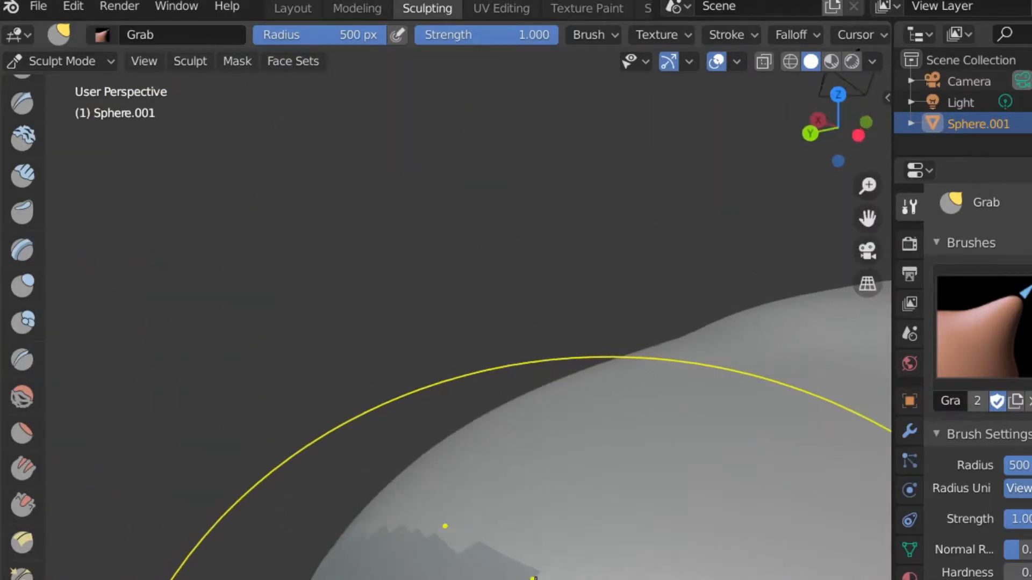
middle_drag(515, 398, 344, 349)
scroll(326, 561, up, 4)
shift+middle_drag(327, 562, 811, 571)
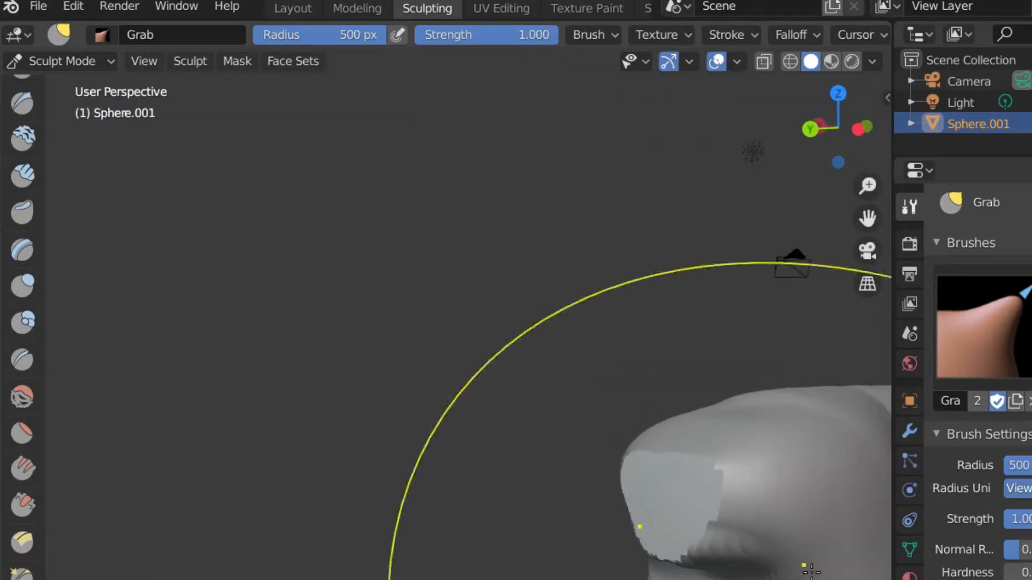
shift+middle_drag(682, 541, 414, 472)
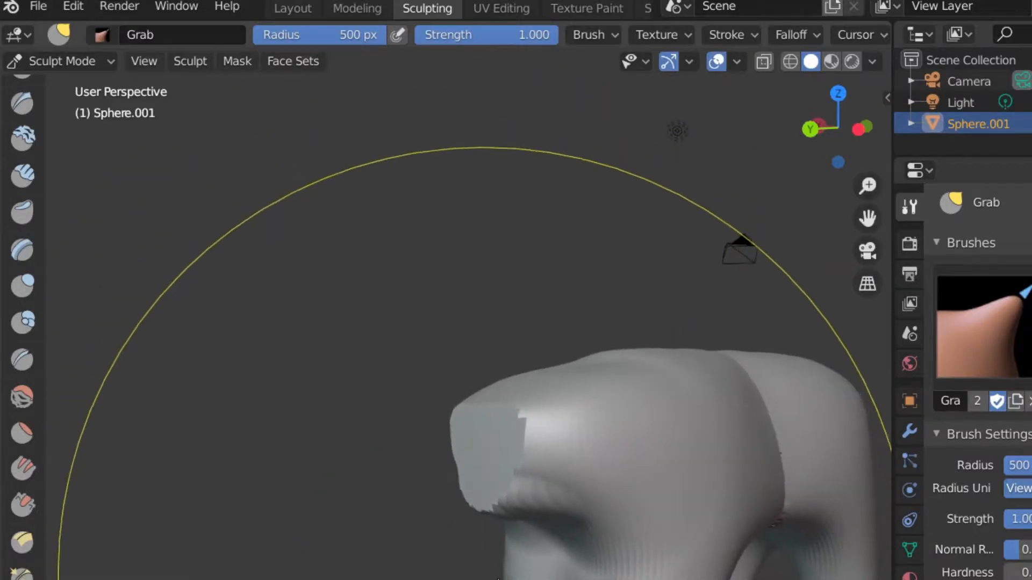
scroll(462, 556, up, 8)
mouse_move(750, 579)
middle_down()
mouse_move(594, 572)
mouse_move(868, 575)
middle_up()
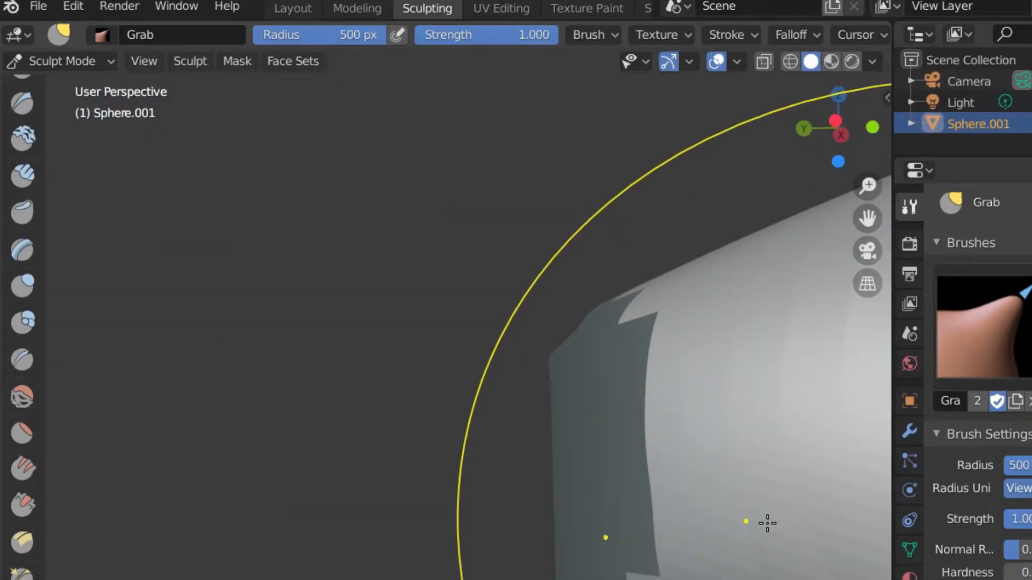
mouse_move(770, 508)
shift+middle_down()
mouse_move(693, 462)
mouse_move(606, 481)
mouse_move(663, 532)
mouse_move(722, 550)
mouse_move(827, 550)
mouse_move(882, 579)
mouse_move(334, 579)
shift+middle_up()
mouse_move(338, 516)
shift+middle_down()
mouse_move(156, 431)
mouse_move(763, 351)
shift+middle_up()
middle_drag(714, 424, 511, 456)
Step: Examine the mid-body seam, the belly and the legs from the side and from the front
shift+middle_drag(713, 576, 100, 313)
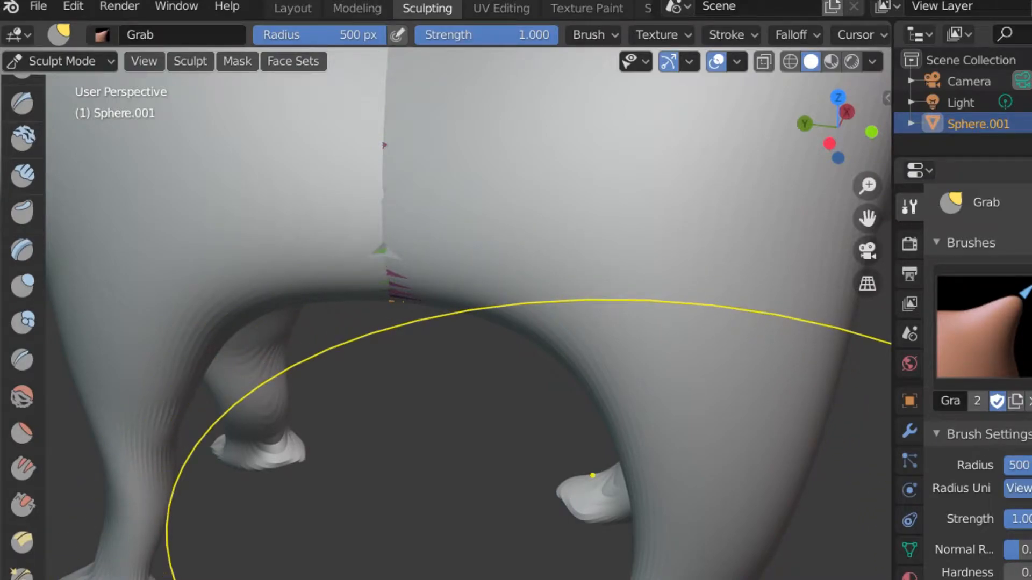
mouse_move(666, 568)
middle_down()
mouse_move(679, 569)
mouse_move(650, 441)
mouse_move(297, 556)
middle_up()
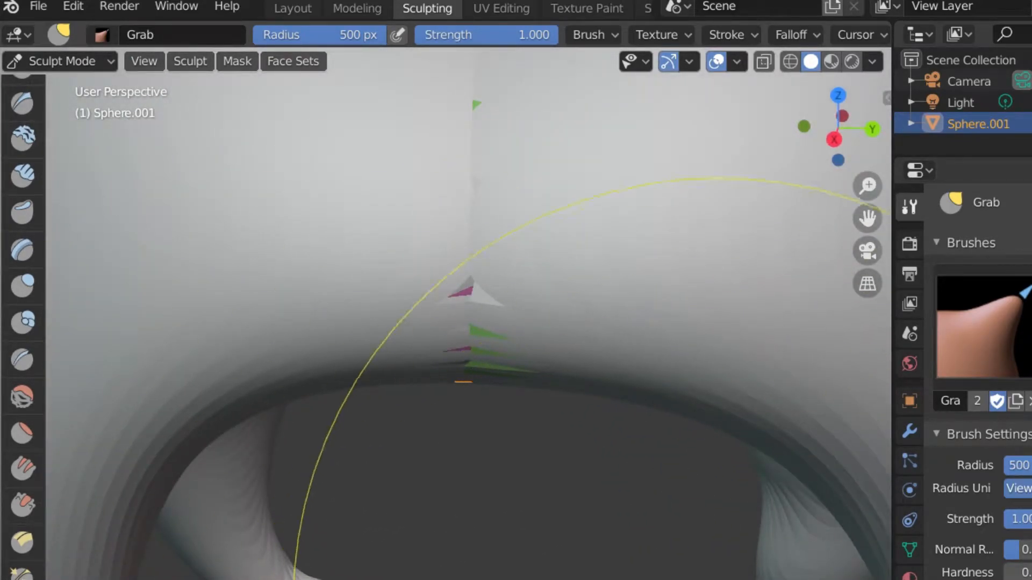
shift+middle_drag(720, 572, 355, 337)
mouse_move(419, 442)
middle_down()
mouse_move(223, 362)
mouse_move(254, 434)
mouse_move(410, 553)
mouse_move(575, 579)
mouse_move(439, 579)
mouse_move(519, 406)
mouse_move(555, 426)
middle_up()
mouse_move(410, 244)
middle_down()
mouse_move(501, 266)
mouse_move(516, 293)
middle_up()
mouse_move(474, 341)
shift+middle_down()
mouse_move(790, 393)
mouse_move(896, 442)
mouse_move(490, 366)
mouse_move(440, 417)
shift+middle_up()
middle_drag(667, 445, 335, 395)
scroll(267, 476, down, 8)
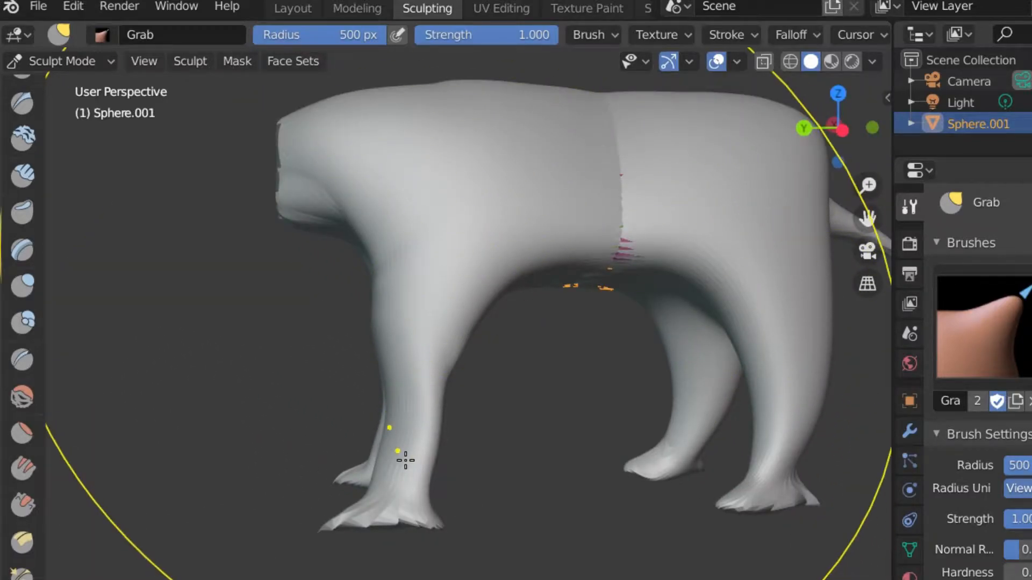
mouse_move(405, 460)
middle_down()
mouse_move(435, 482)
mouse_move(617, 527)
mouse_move(295, 272)
mouse_move(39, 478)
mouse_move(324, 509)
mouse_move(221, 503)
middle_up()
scroll(221, 503, up, 2)
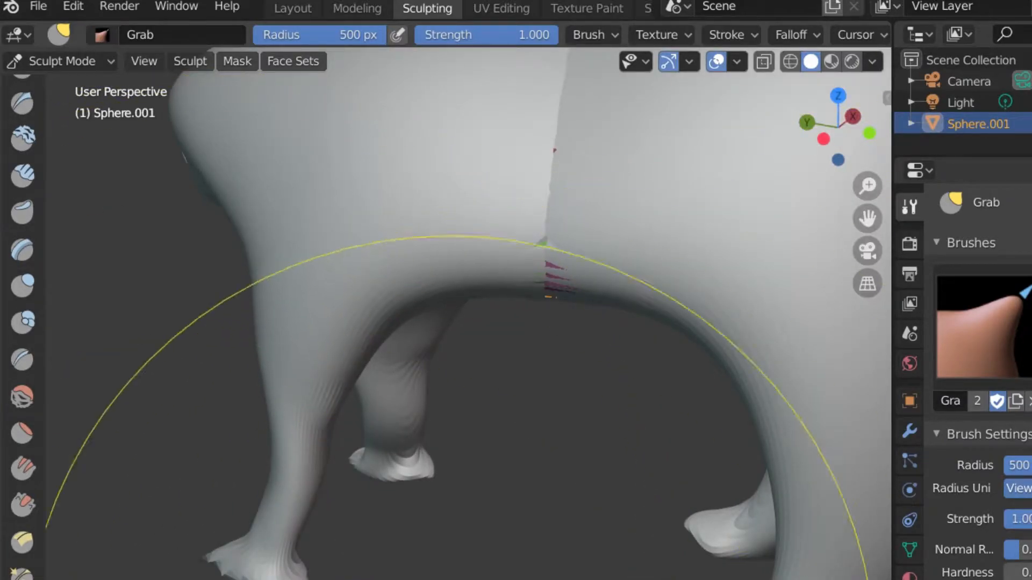
mouse_move(516, 577)
middle_down()
mouse_move(312, 578)
mouse_move(237, 546)
mouse_move(203, 579)
mouse_move(208, 564)
mouse_move(191, 555)
mouse_move(81, 548)
mouse_move(137, 559)
mouse_move(779, 575)
middle_up()
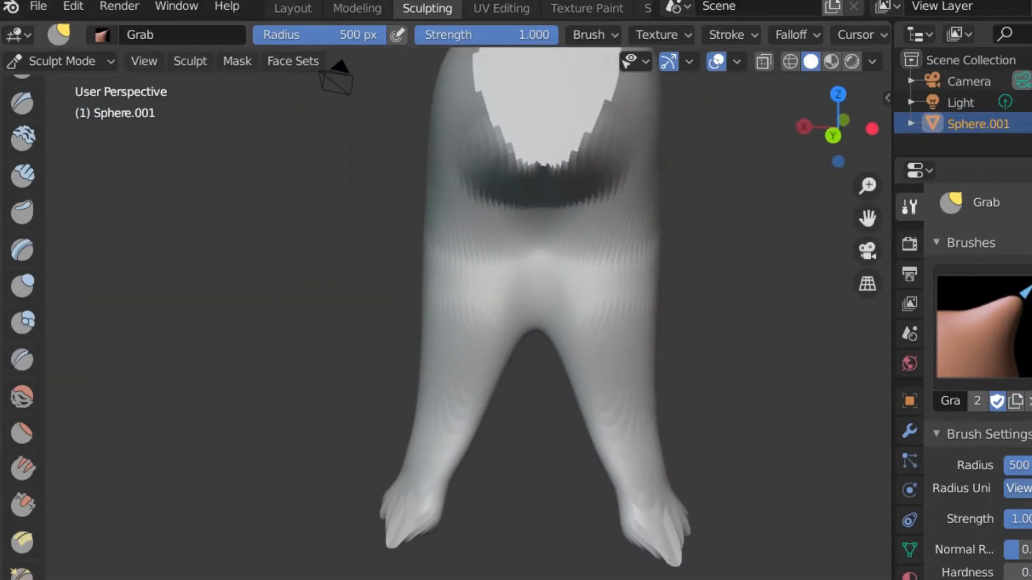
middle_drag(684, 563, 51, 537)
middle_drag(684, 265, 741, 268)
Step: Switch the model to Edit Mode and select the large flat face on its front end using face selection
mouse_move(693, 537)
middle_down()
mouse_move(766, 513)
mouse_move(736, 519)
mouse_move(665, 579)
middle_up()
middle_drag(557, 380, 395, 368)
mouse_move(285, 290)
shift+middle_down()
mouse_move(486, 407)
mouse_move(466, 425)
shift+middle_up()
scroll(446, 414, up, 4)
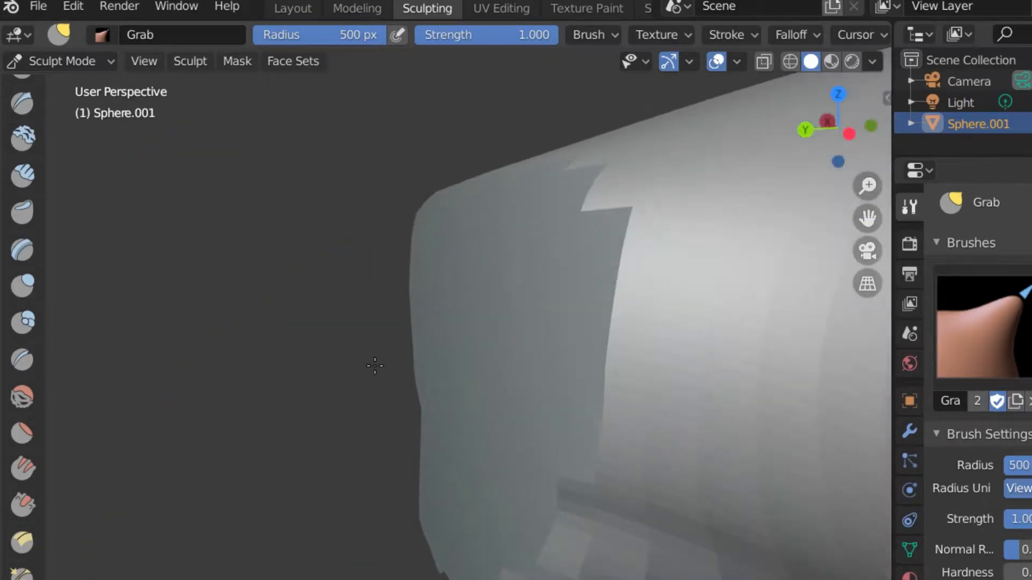
click(17, 59)
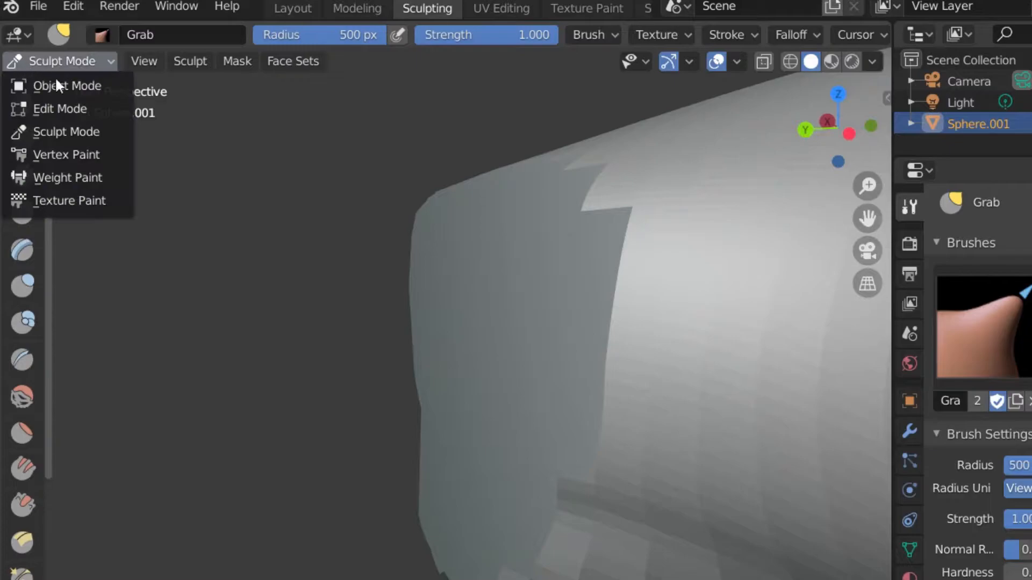
click(89, 114)
middle_drag(529, 483, 382, 424)
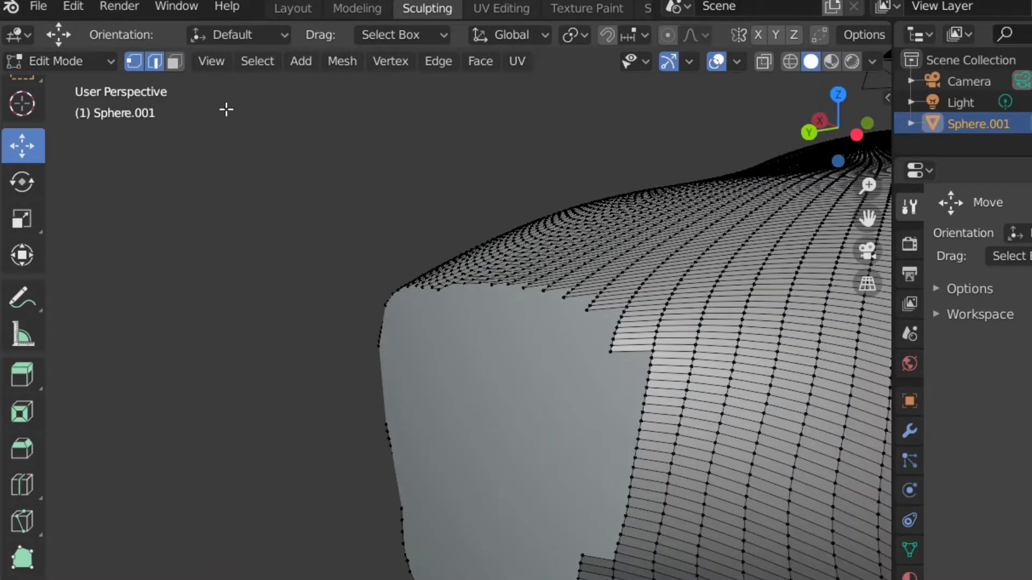
click(180, 61)
click(480, 425)
Step: Extrude the selected front face forward along the global Y axis by about 1.4 m to form a neck
middle_drag(522, 532, 845, 415)
middle_drag(763, 419, 787, 527)
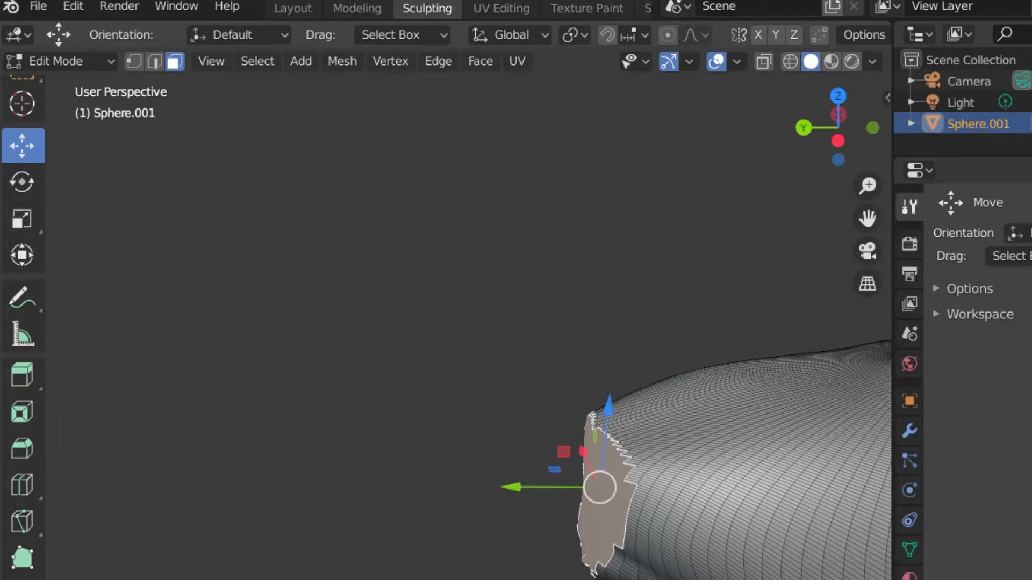
key(g)
key(x)
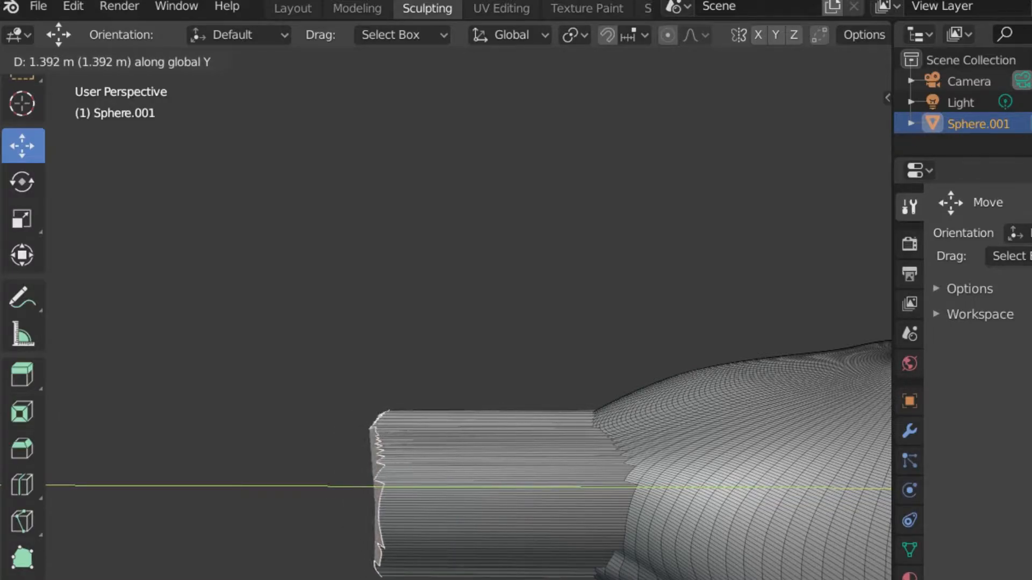
key(Return)
Step: Raise the end face of the extruded neck slightly along the Z axis
middle_drag(446, 344, 398, 398)
scroll(570, 349, down, 3)
scroll(398, 397, up, 5)
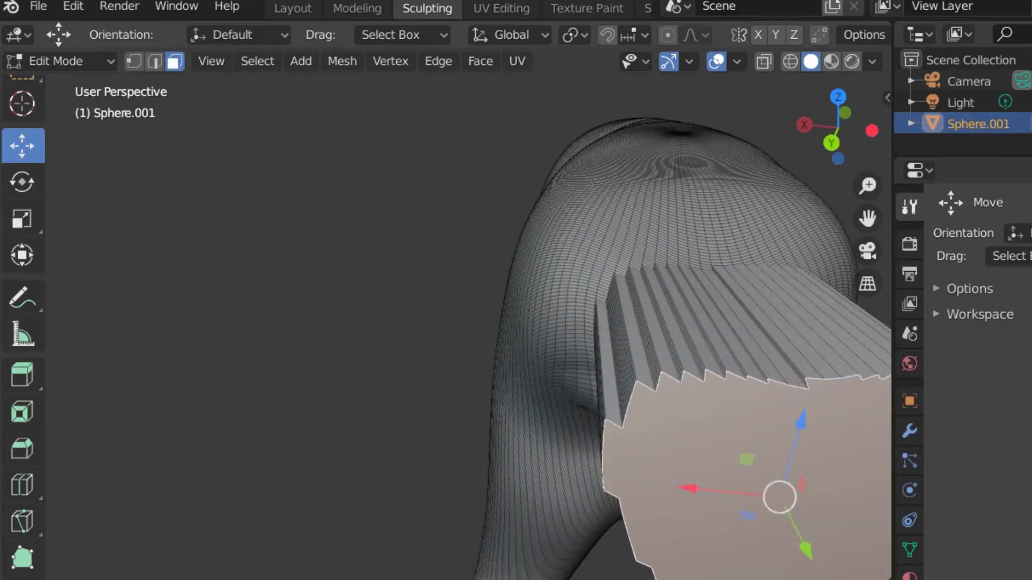
shift+middle_drag(644, 413, 484, 338)
mouse_move(230, 500)
middle_down()
mouse_move(196, 486)
mouse_move(229, 503)
middle_up()
drag(132, 181, 138, 133)
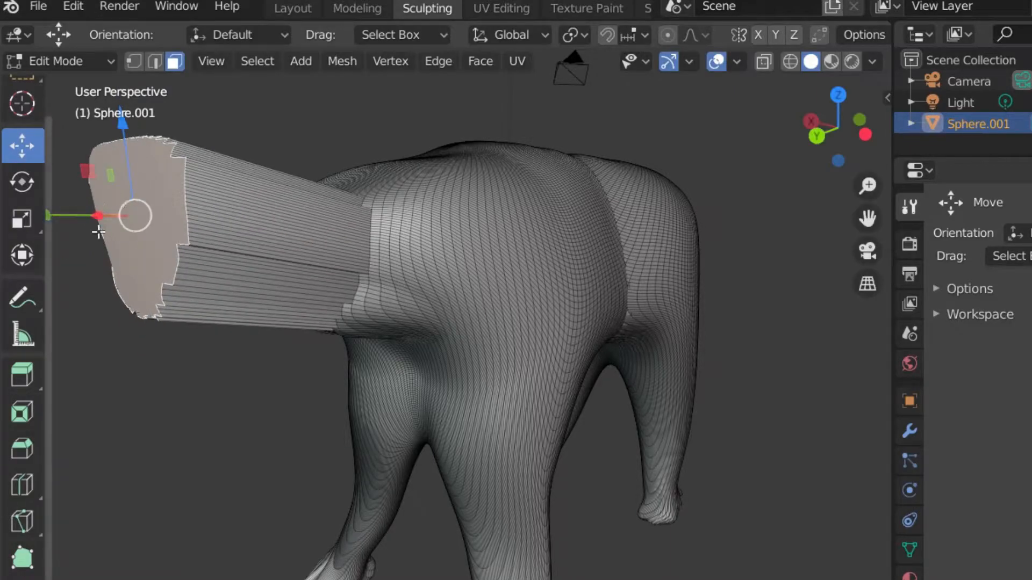
Step: Adjust the neck's length by moving its end face back and then forward along the Y axis
middle_drag(128, 313, 389, 375)
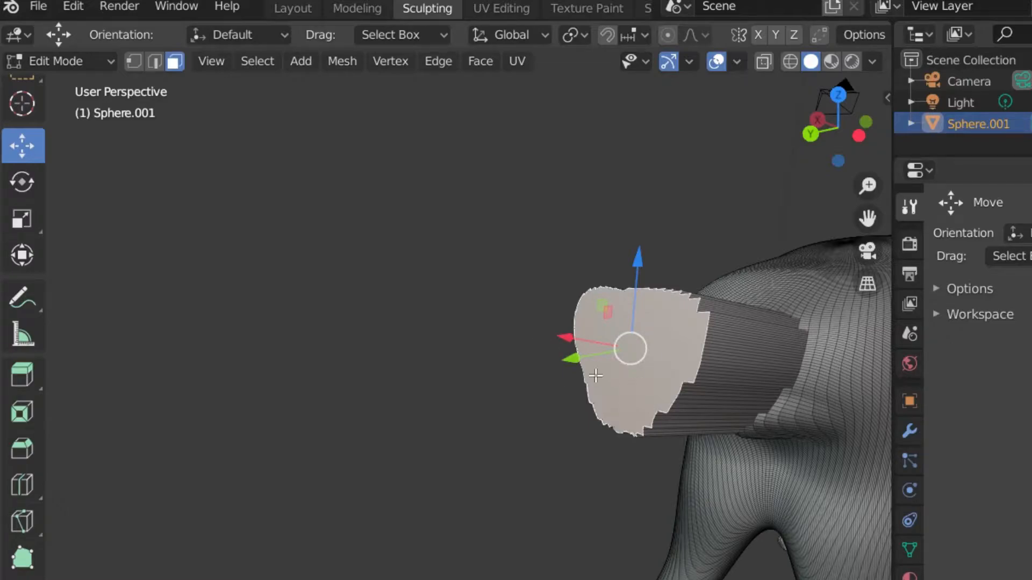
drag(580, 370, 654, 361)
middle_drag(654, 362, 576, 372)
drag(483, 368, 361, 373)
Step: Check the neck's end face and the mid-body seam, and return the model to Sculpt Mode
middle_drag(601, 458, 431, 410)
scroll(426, 574, up, 5)
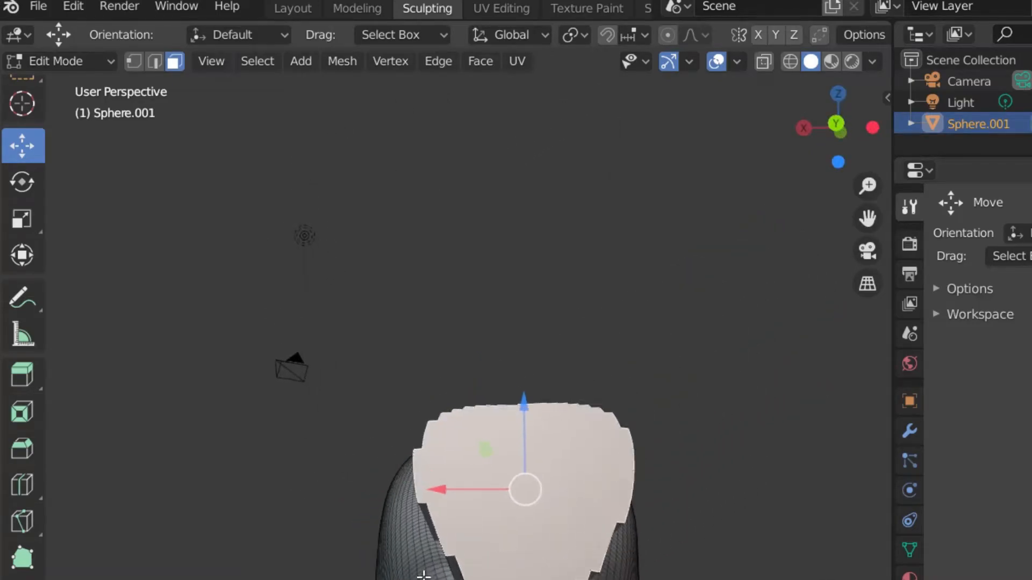
shift+middle_drag(592, 579, 510, 572)
shift+middle_drag(694, 573, 545, 579)
click(54, 61)
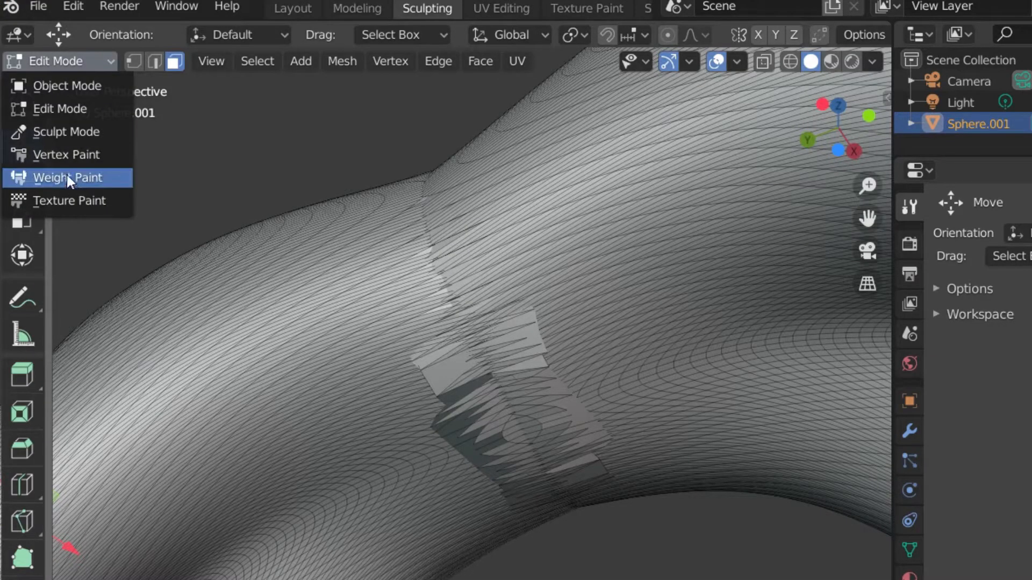
click(62, 132)
Step: Examine the extruded neck and its junction with the body from the front, the side and below
middle_drag(339, 343, 382, 394)
shift+middle_drag(355, 579, 675, 570)
mouse_move(728, 579)
shift+middle_down()
mouse_move(567, 531)
mouse_move(513, 534)
mouse_move(519, 579)
mouse_move(796, 579)
mouse_move(429, 558)
mouse_move(414, 579)
mouse_move(387, 579)
mouse_move(328, 563)
mouse_move(575, 579)
shift+middle_up()
shift+middle_drag(334, 579, 572, 579)
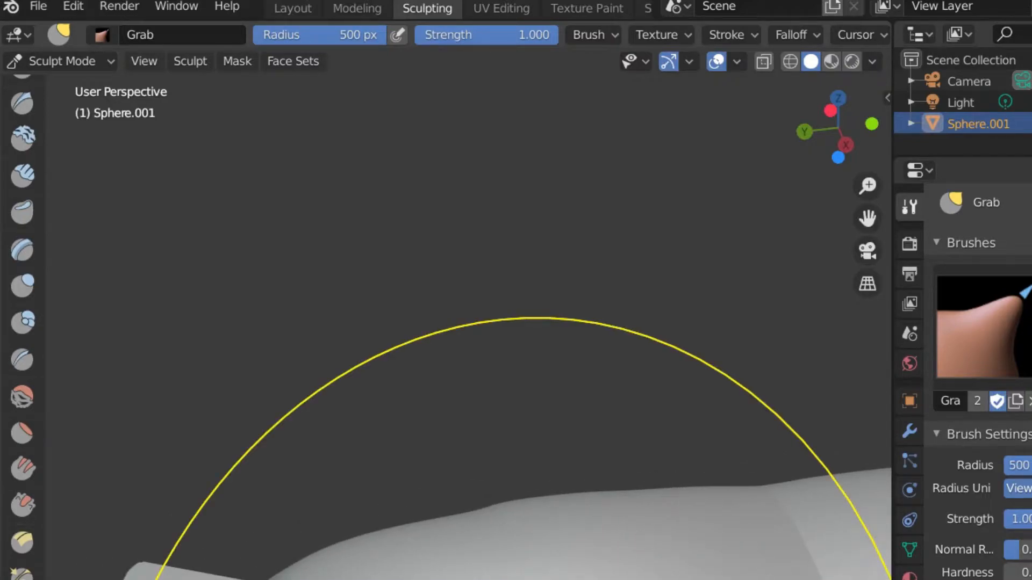
middle_drag(151, 579, 267, 579)
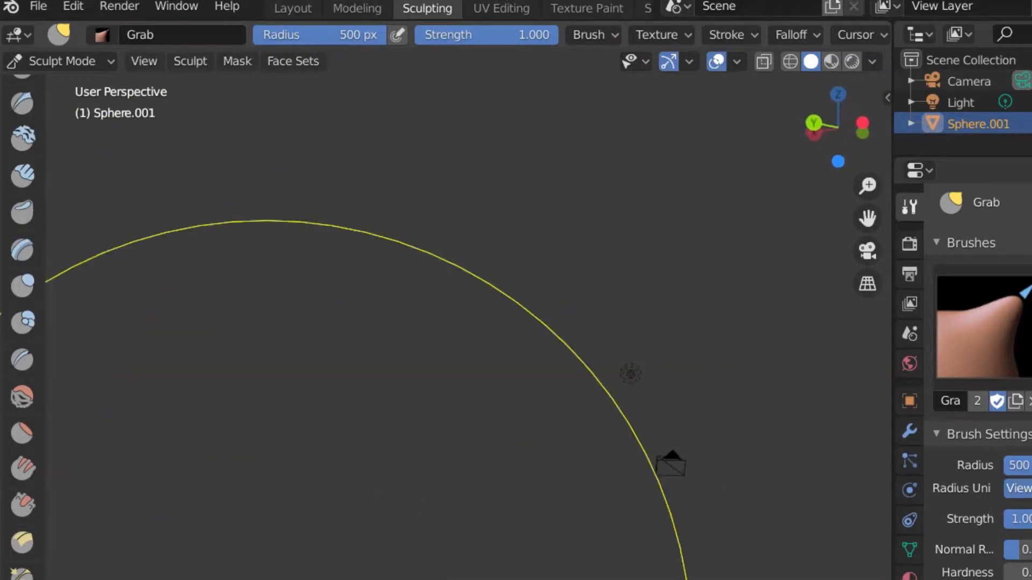
mouse_move(204, 579)
shift+middle_down()
mouse_move(140, 579)
mouse_move(460, 579)
shift+middle_up()
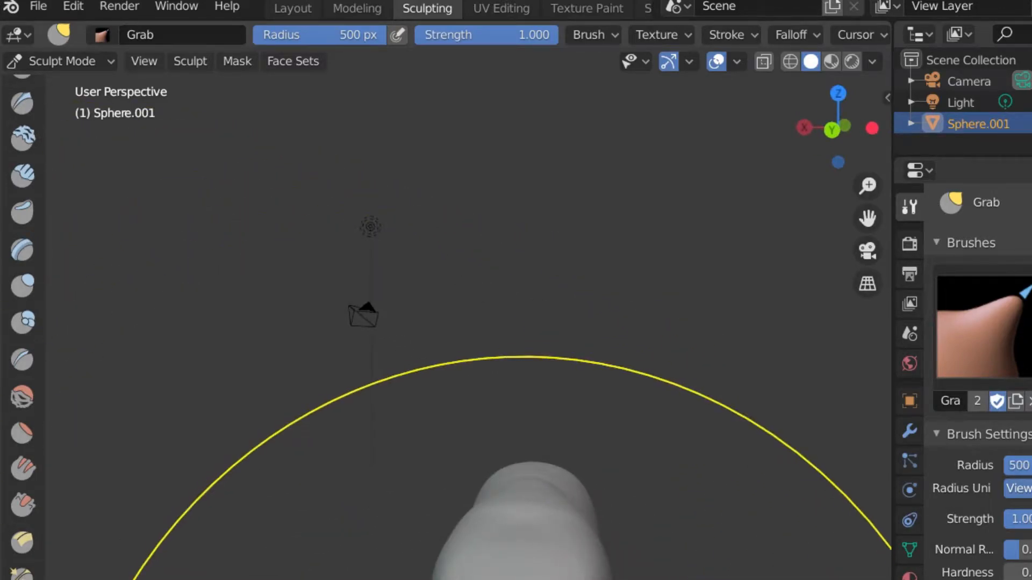
scroll(460, 577, up, 3)
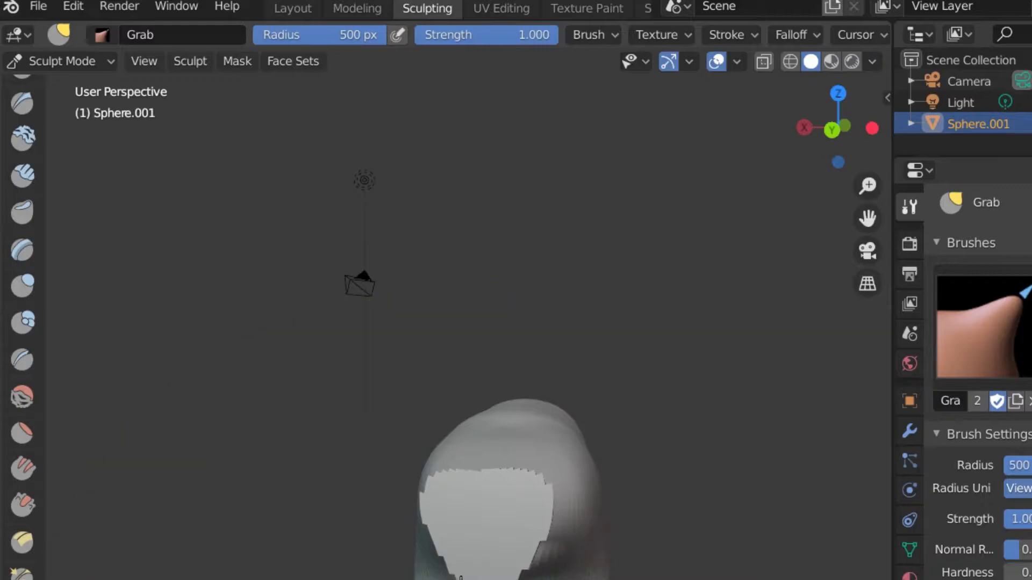
scroll(446, 557, up, 2)
middle_drag(446, 557, 521, 572)
shift+middle_drag(264, 569, 667, 575)
mouse_move(501, 570)
shift+middle_down()
mouse_move(734, 578)
mouse_move(707, 565)
shift+middle_up()
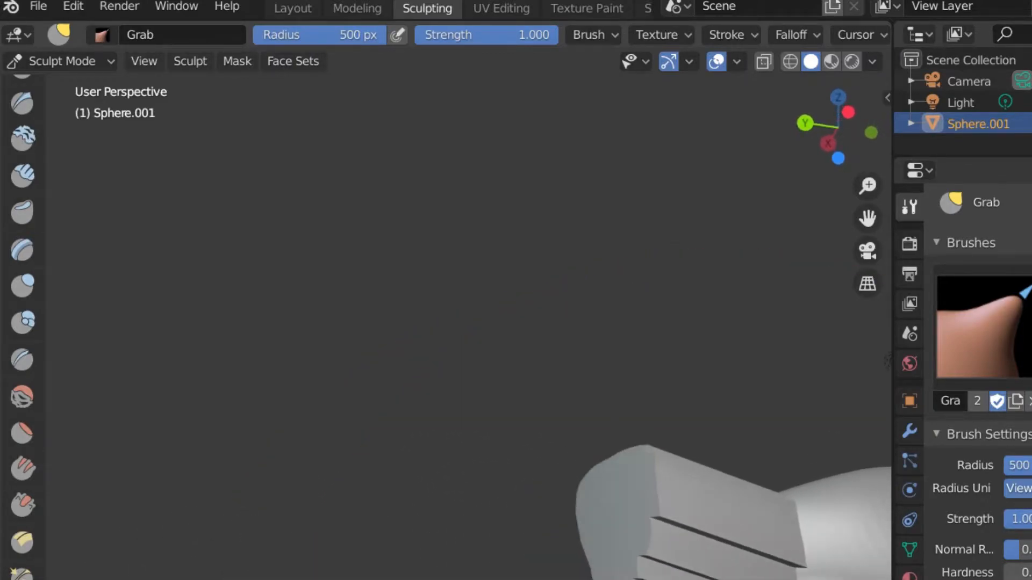
middle_drag(888, 361, 776, 349)
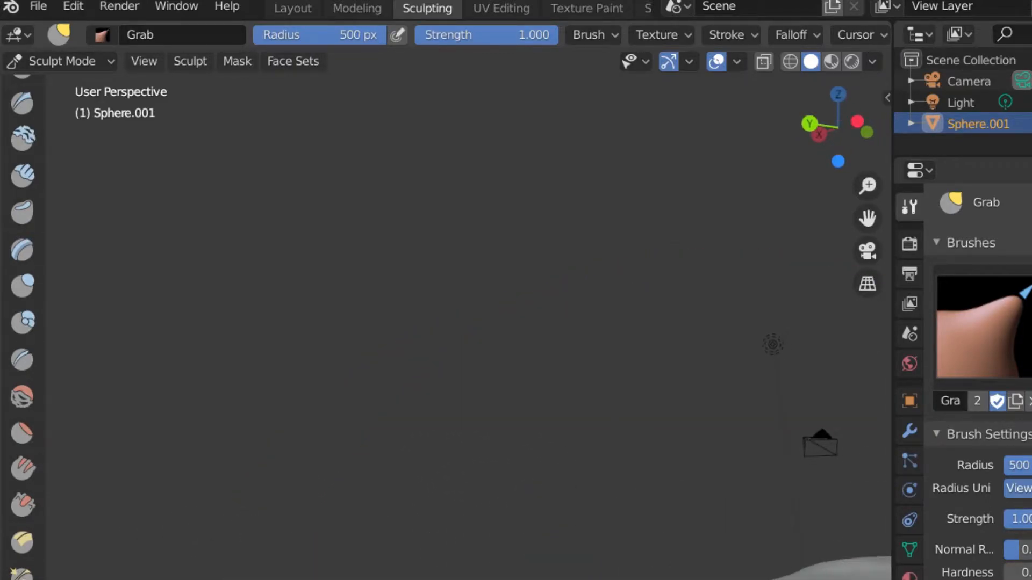
mouse_move(742, 557)
middle_down()
mouse_move(730, 517)
mouse_move(636, 570)
mouse_move(658, 502)
middle_up()
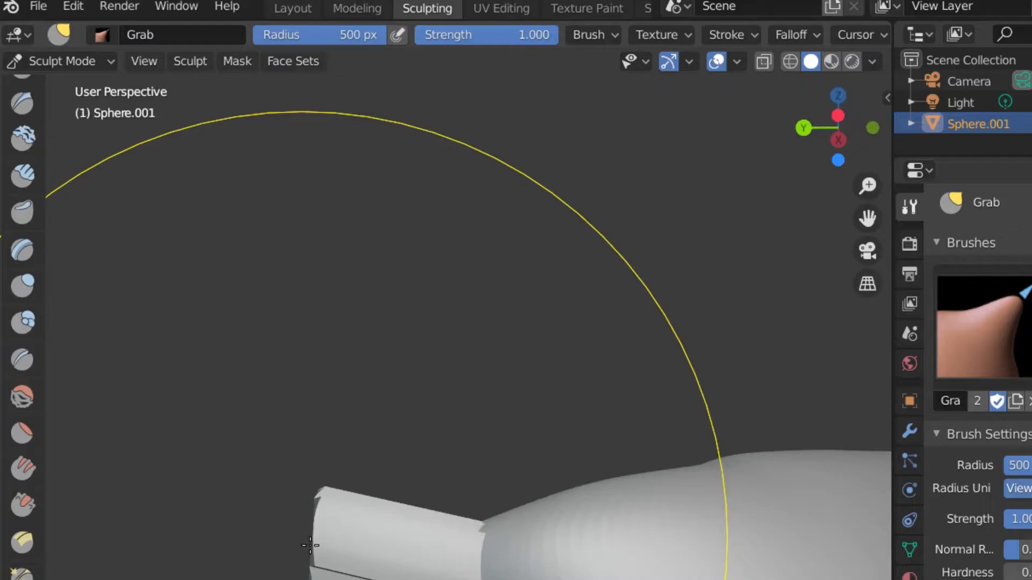
Step: Switch to the Elastic Deform brush and reduce its radius to 83 px
mouse_move(377, 562)
middle_down()
mouse_move(408, 575)
mouse_move(592, 578)
middle_up()
mouse_move(590, 538)
shift+middle_down()
mouse_move(575, 553)
mouse_move(361, 579)
shift+middle_up()
mouse_move(542, 579)
middle_down()
mouse_move(469, 579)
mouse_move(376, 552)
mouse_move(505, 579)
middle_up()
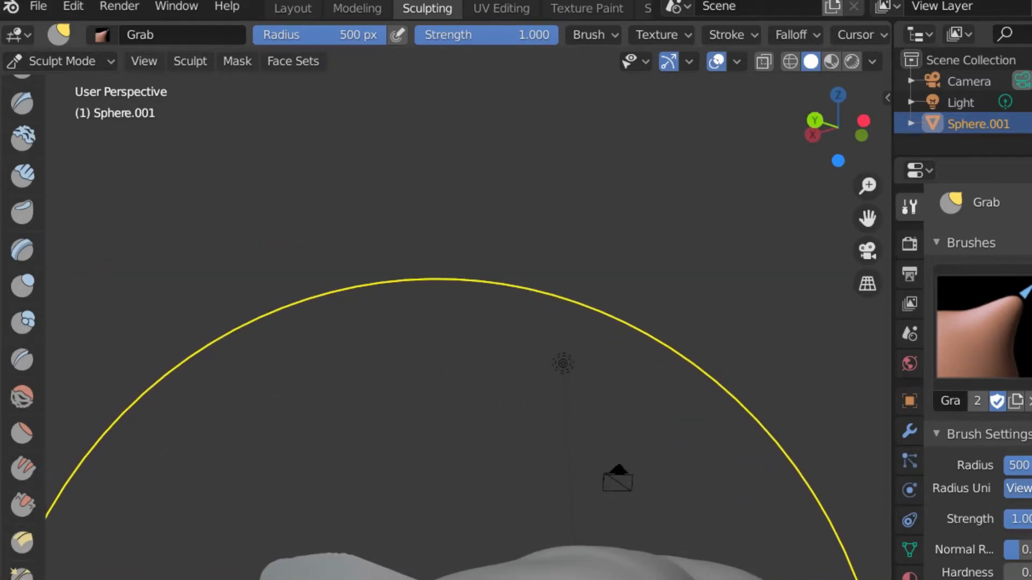
mouse_move(457, 576)
middle_down()
mouse_move(409, 579)
mouse_move(591, 579)
mouse_move(297, 579)
mouse_move(710, 579)
mouse_move(623, 527)
middle_up()
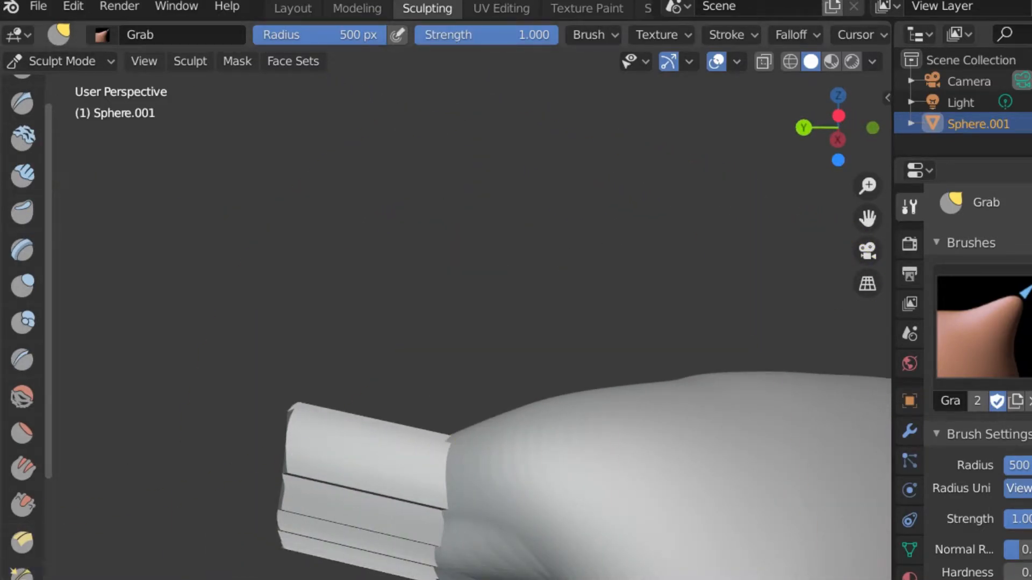
click(22, 579)
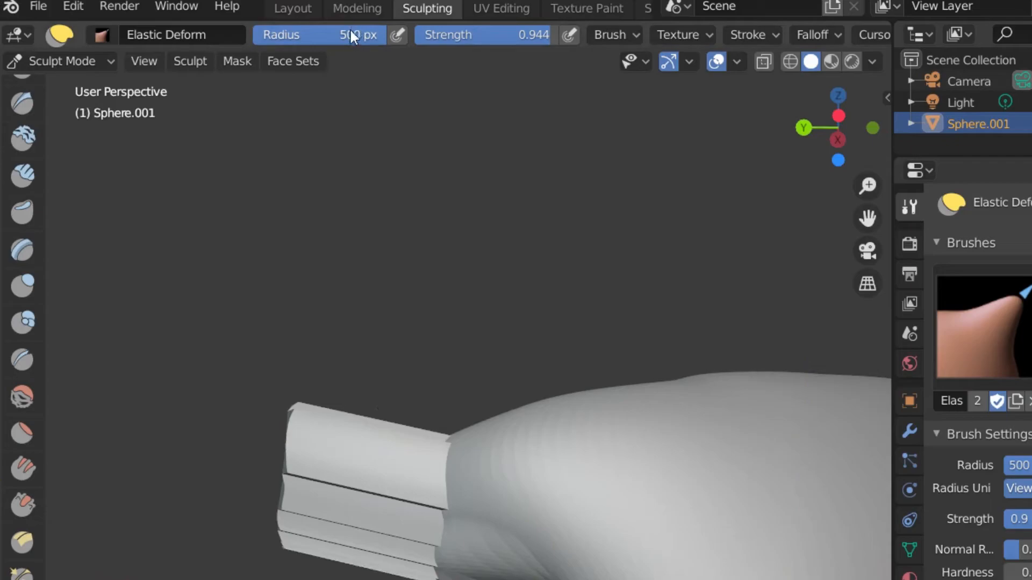
scroll(325, 419, up, 2)
scroll(328, 421, down, 2)
Step: Pull the top edge of the neck's front end upward into two mirrored peaks with Elastic Deform
middle_drag(334, 426, 383, 454)
middle_drag(563, 576, 488, 579)
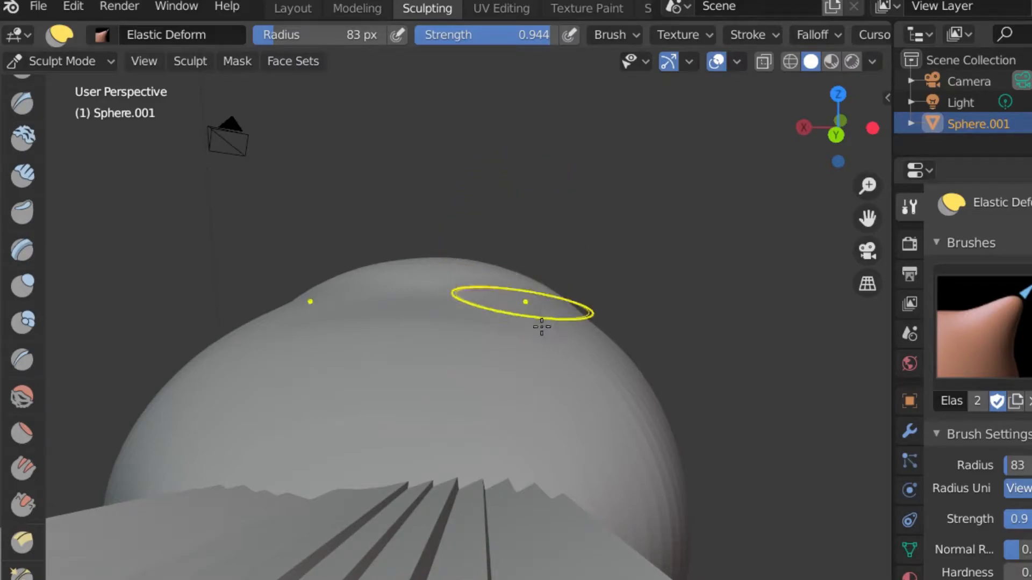
scroll(597, 423, down, 1)
mouse_move(529, 494)
middle_down()
mouse_move(508, 492)
mouse_move(513, 508)
middle_up()
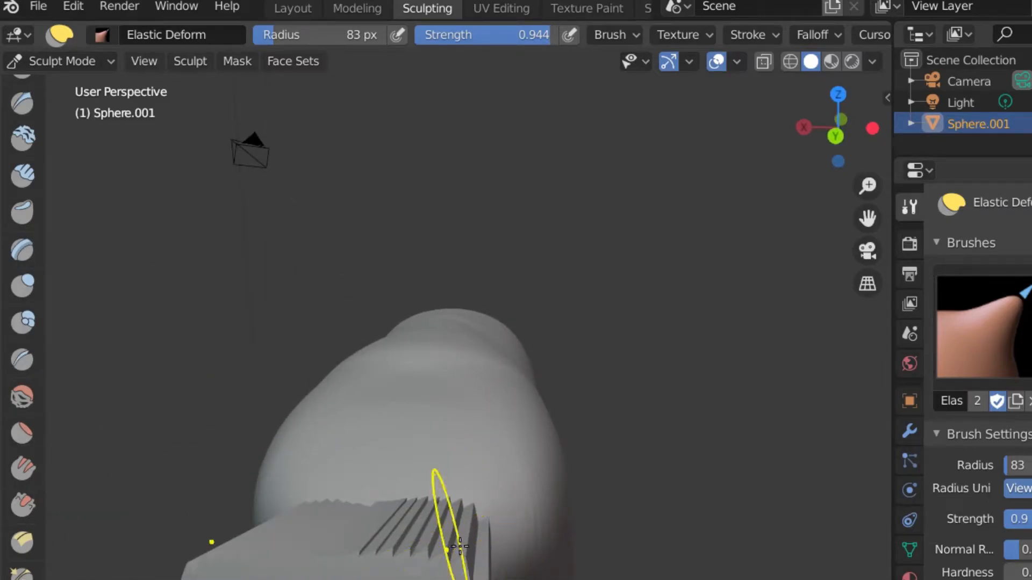
drag(451, 556, 483, 101)
Step: Pull the neck's flat front face outward and stretch it upward below the two peaks
mouse_move(388, 554)
middle_down()
mouse_move(333, 532)
mouse_move(674, 556)
mouse_move(607, 548)
mouse_move(604, 537)
mouse_move(651, 566)
mouse_move(727, 575)
mouse_move(679, 577)
middle_up()
mouse_move(617, 534)
middle_down()
mouse_move(569, 511)
mouse_move(640, 543)
mouse_move(683, 518)
middle_up()
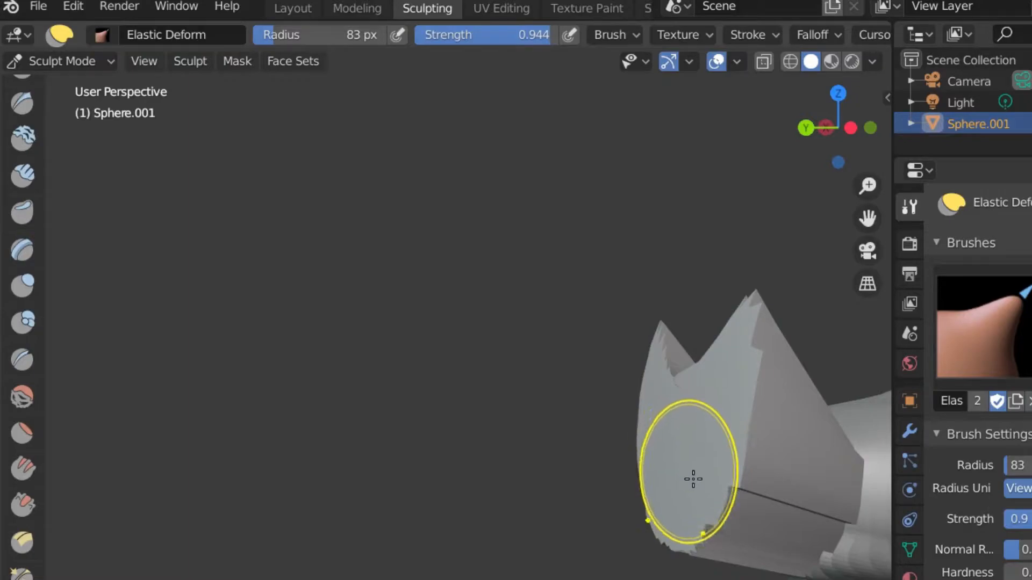
mouse_move(683, 481)
mouse_down()
mouse_move(576, 491)
mouse_move(2, 473)
mouse_up()
middle_drag(179, 539, 758, 462)
shift+middle_drag(629, 579, 476, 548)
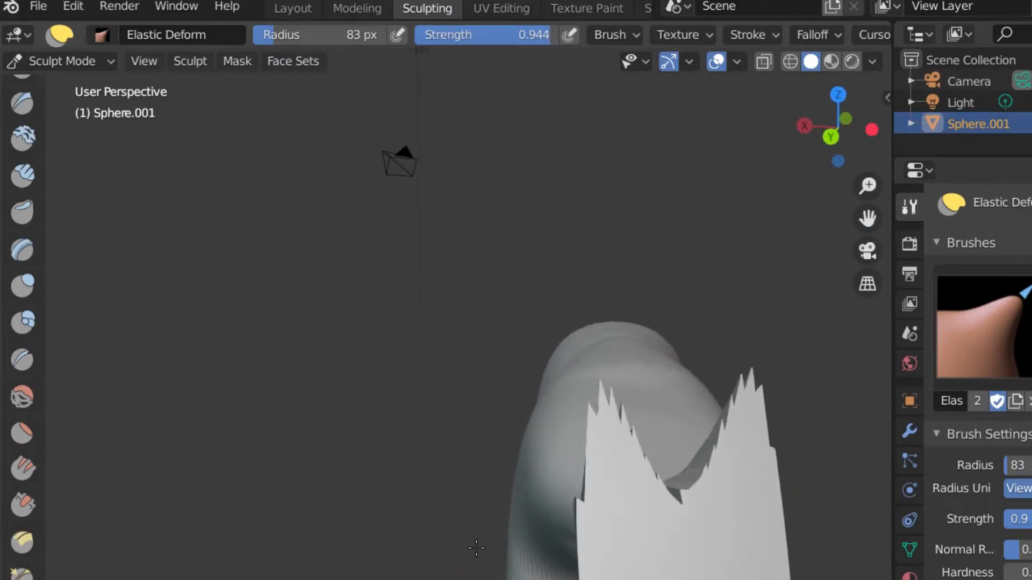
mouse_move(638, 482)
mouse_down()
mouse_move(613, 414)
mouse_move(635, 275)
mouse_up()
Step: Check the two peaks from the front and side, and pull the top of the neck-body junction forward
middle_drag(650, 350, 593, 393)
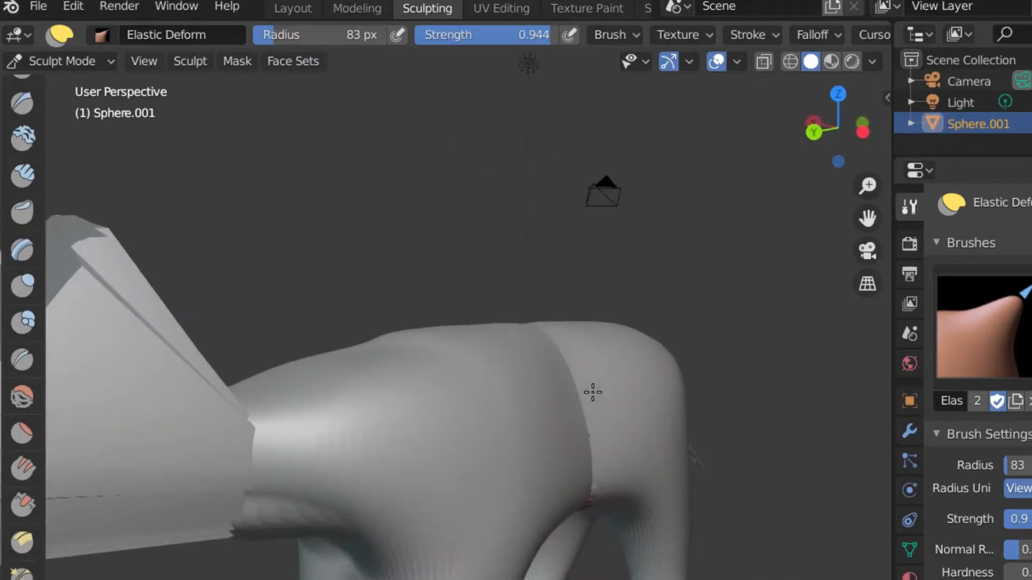
shift+middle_drag(653, 411, 15, 470)
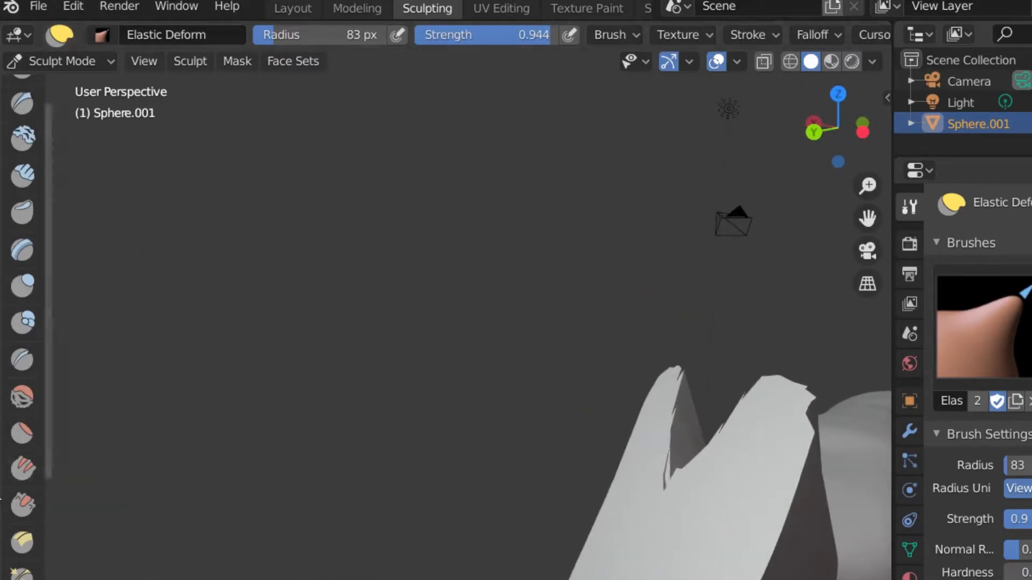
middle_drag(733, 451, 587, 422)
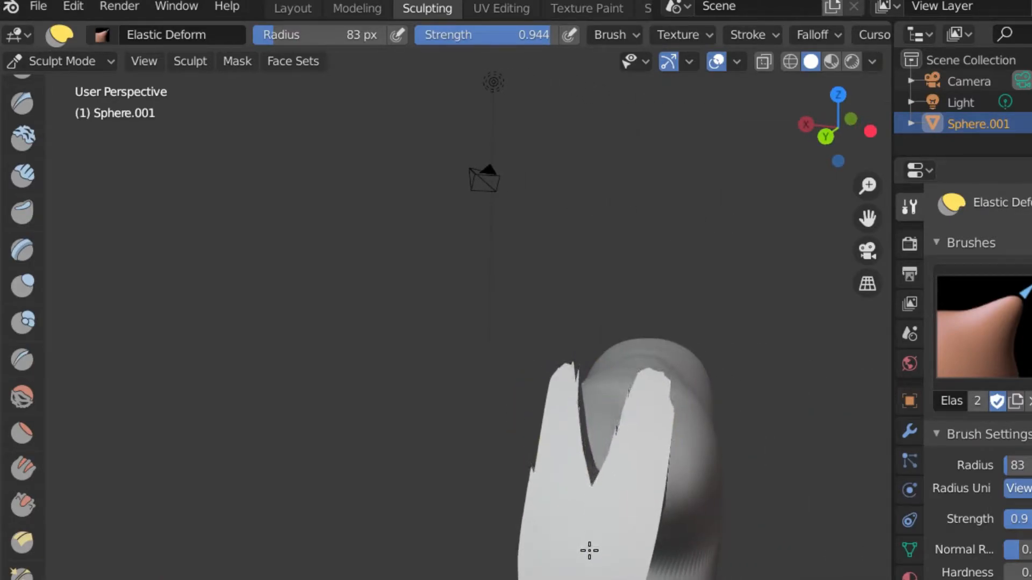
mouse_move(535, 516)
middle_down()
mouse_move(453, 499)
mouse_move(546, 532)
mouse_move(476, 500)
middle_up()
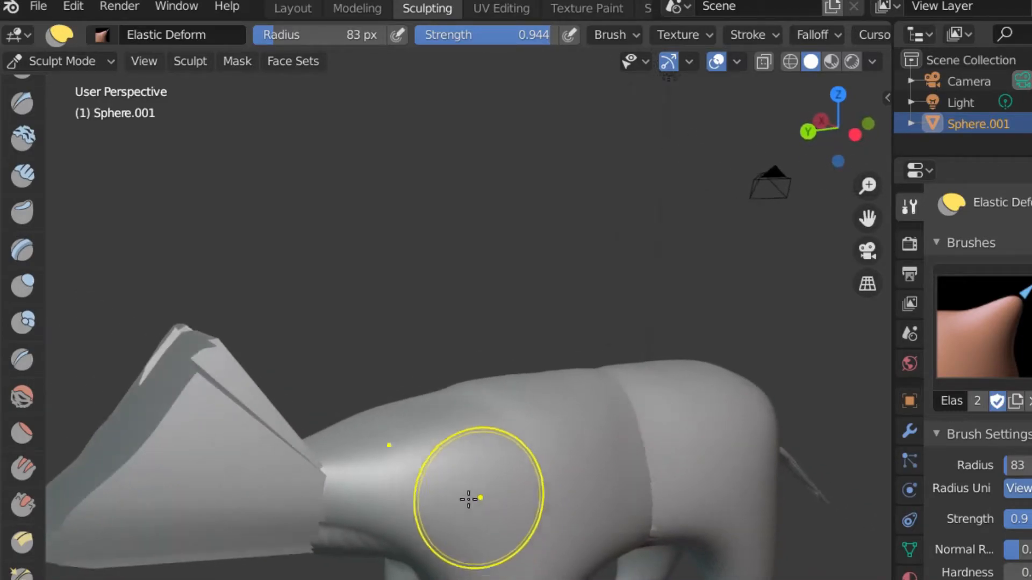
mouse_move(291, 430)
mouse_down()
mouse_move(110, 457)
mouse_move(131, 484)
mouse_up()
mouse_move(131, 484)
middle_down()
mouse_move(202, 489)
mouse_move(228, 470)
mouse_move(283, 502)
mouse_move(134, 461)
mouse_move(155, 470)
middle_up()
mouse_move(156, 470)
shift+middle_down()
mouse_move(500, 577)
mouse_move(490, 559)
mouse_move(458, 552)
mouse_move(468, 553)
mouse_move(477, 423)
shift+middle_up()
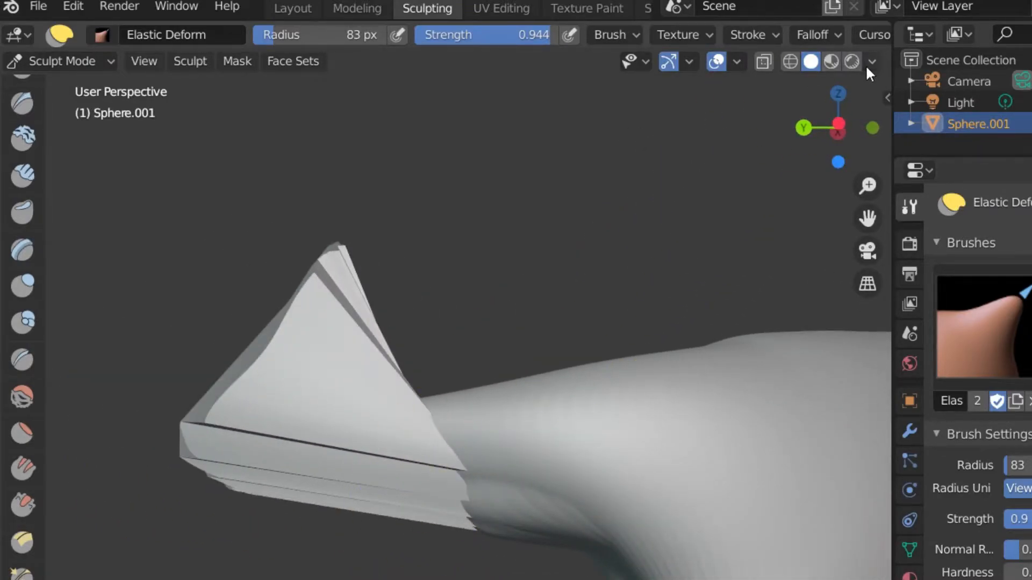
Step: From the left orthographic view, stretch the neck's front tip forward into a snout and lower the underside of the neck-body junction
click(837, 128)
scroll(236, 575, up, 3)
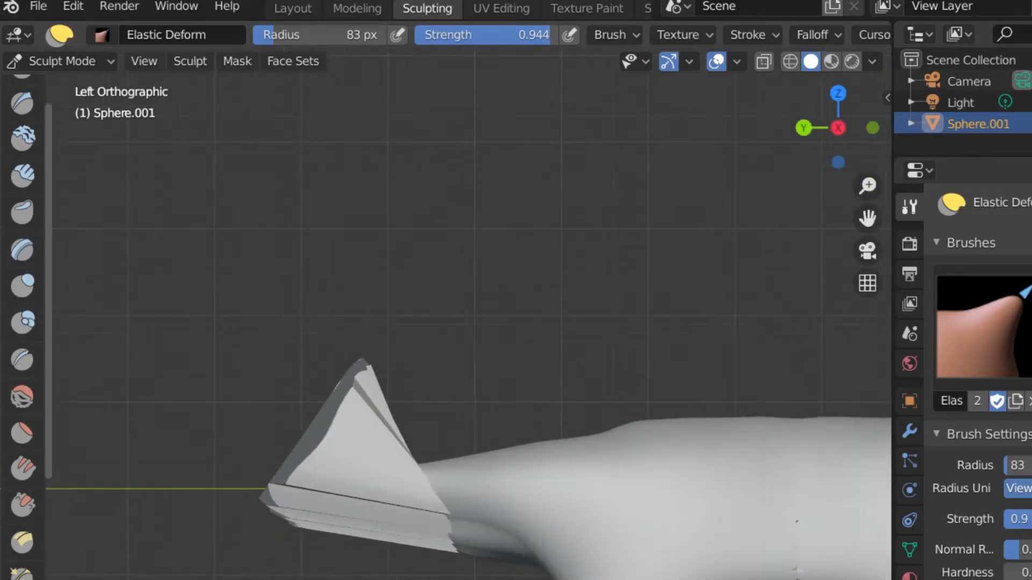
shift+middle_drag(82, 579, 251, 527)
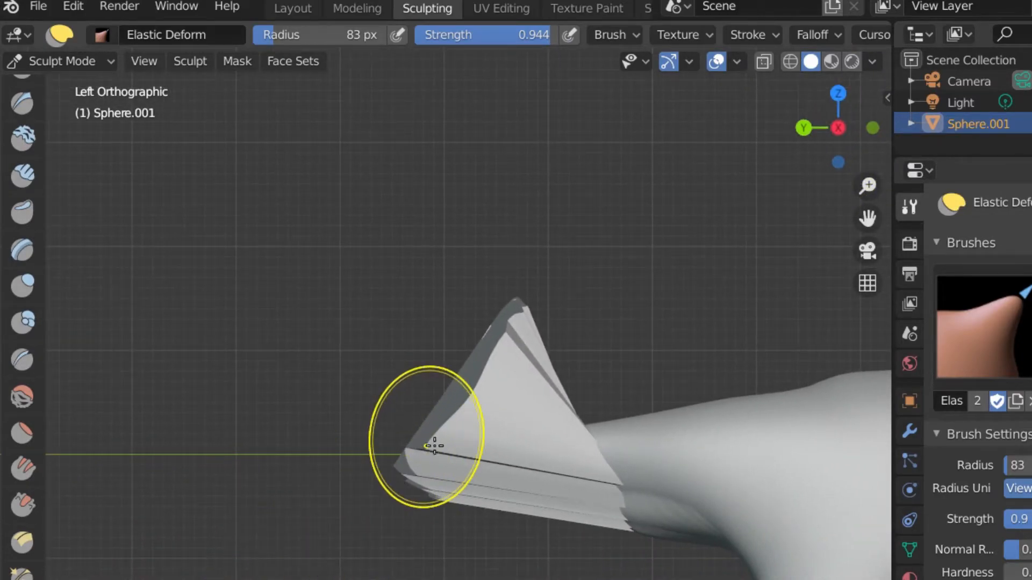
mouse_move(405, 451)
mouse_down()
mouse_move(161, 456)
mouse_move(84, 473)
mouse_move(86, 498)
mouse_move(97, 501)
mouse_up()
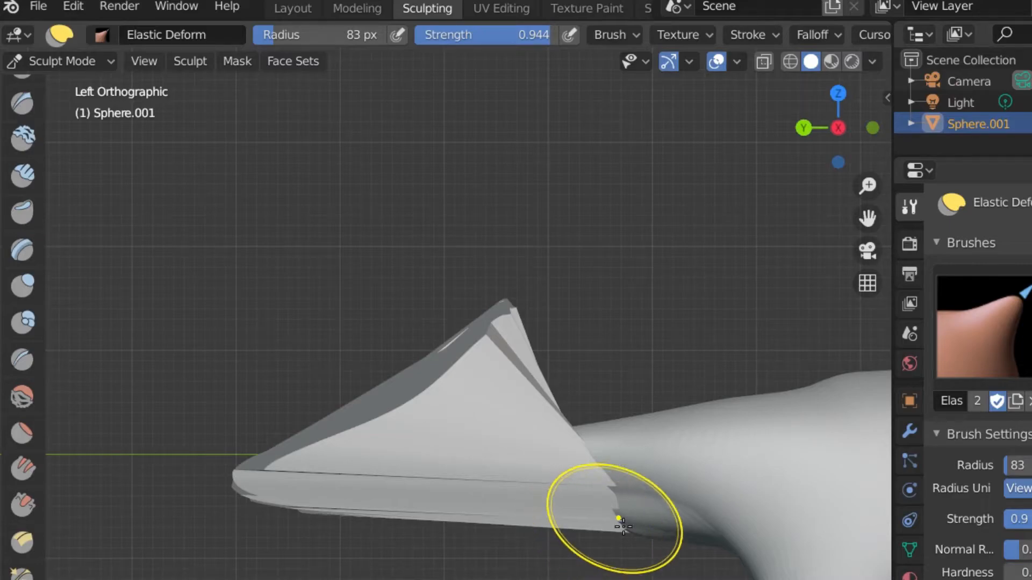
drag(633, 535, 628, 579)
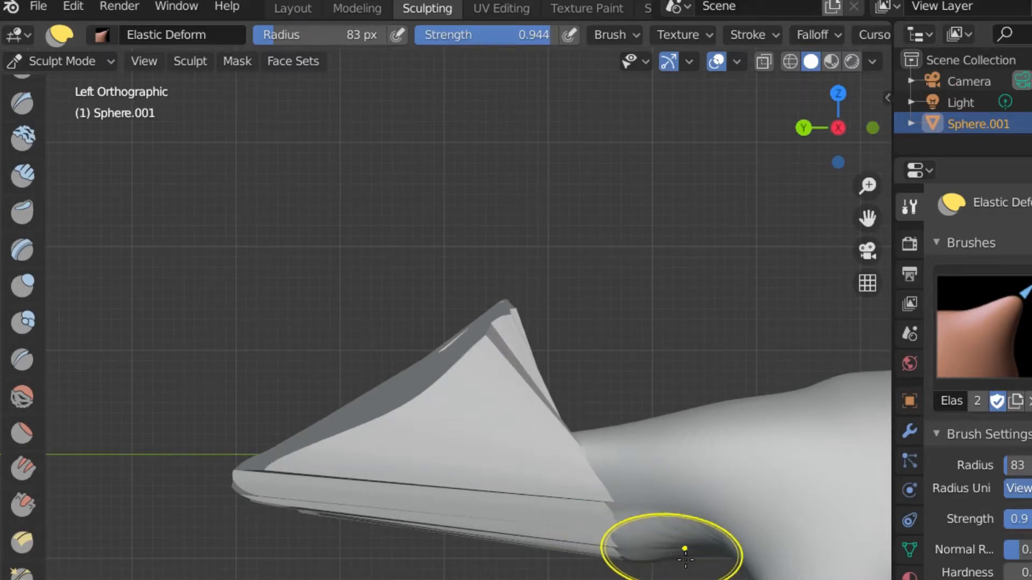
drag(695, 560, 693, 578)
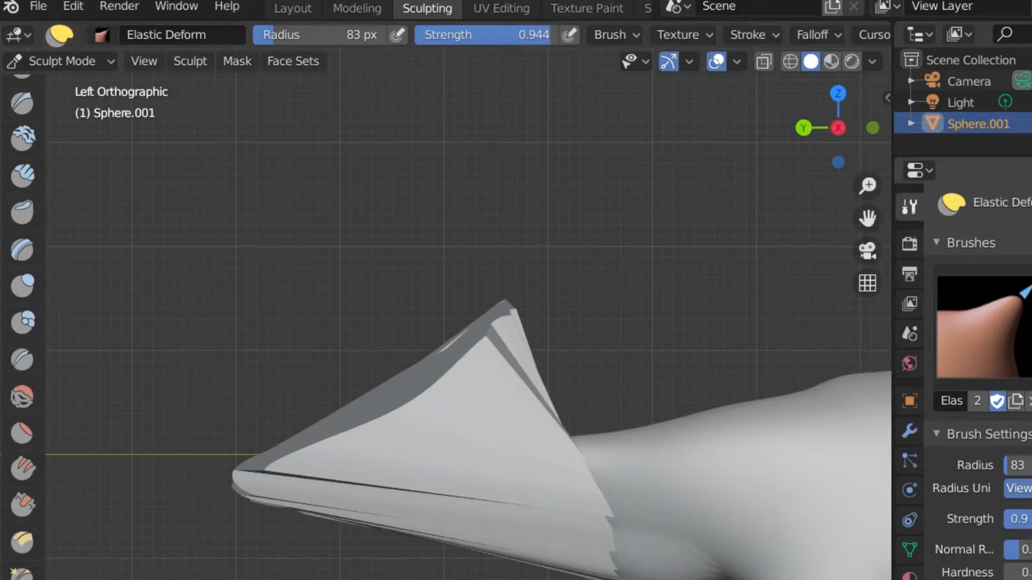
Step: Viewed from above, pull the notch in the snout's front edge forward to even out the edge
mouse_move(608, 368)
middle_down()
mouse_move(594, 433)
mouse_move(693, 433)
mouse_move(329, 311)
mouse_move(590, 375)
middle_up()
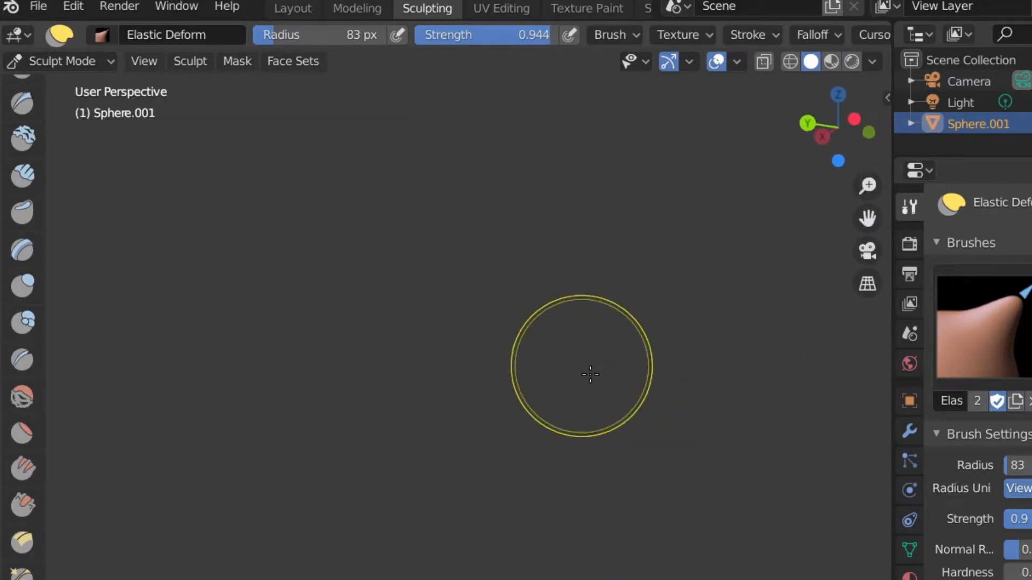
mouse_move(644, 423)
middle_down()
mouse_move(661, 507)
mouse_move(484, 377)
mouse_move(376, 322)
middle_up()
middle_drag(32, 419, 97, 454)
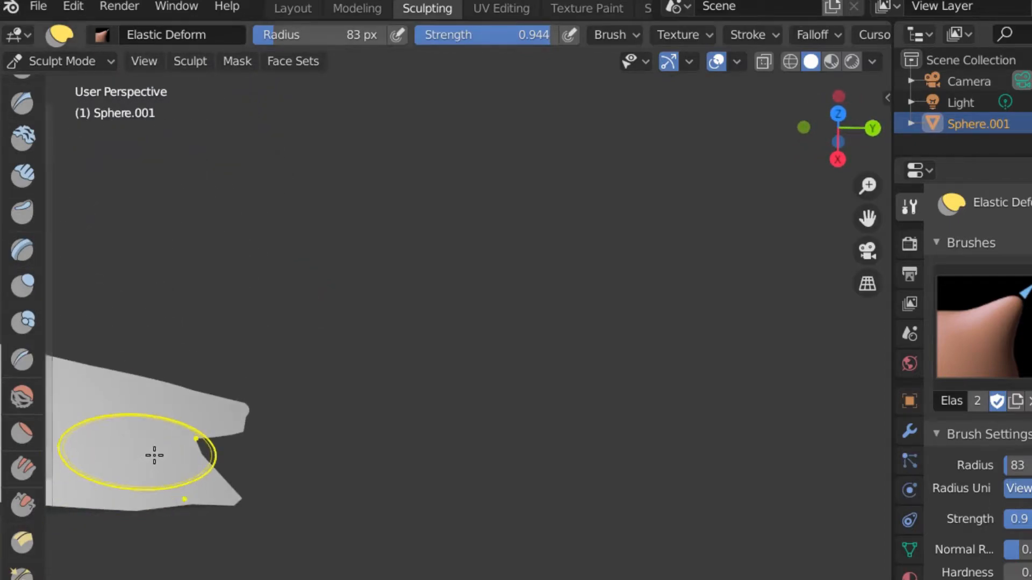
scroll(201, 449, up, 3)
shift+middle_drag(203, 456, 433, 475)
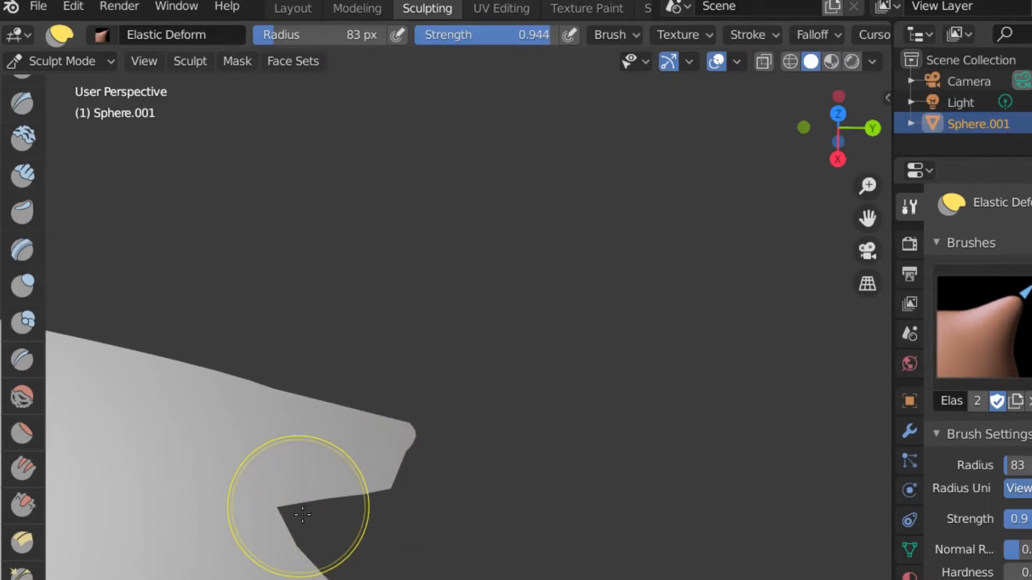
mouse_move(301, 518)
mouse_down()
mouse_move(411, 548)
mouse_move(528, 556)
mouse_up()
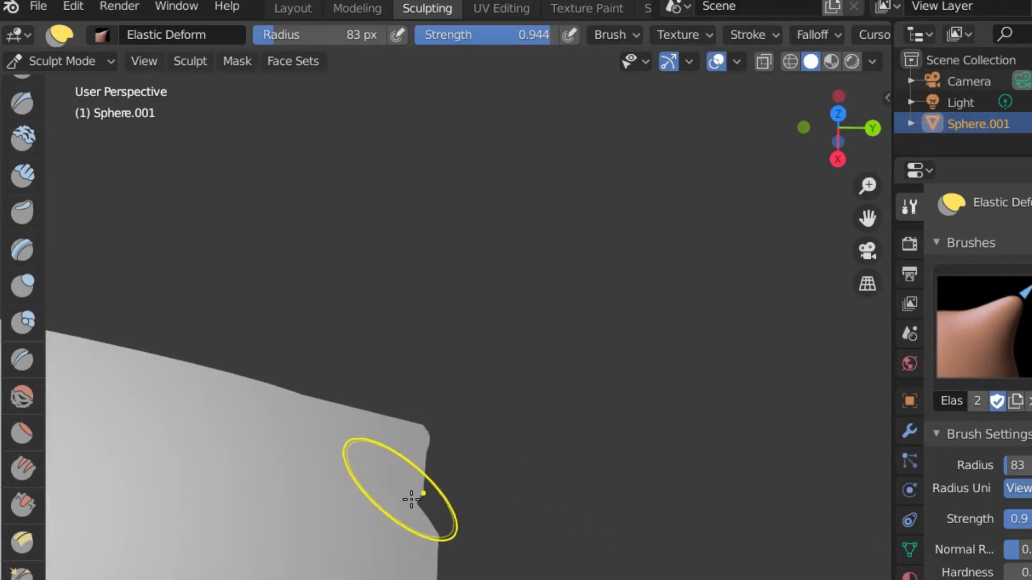
Step: Switch to the Grab brush and push the snout's tip back toward the body to shorten it
mouse_move(463, 517)
middle_down()
mouse_move(92, 346)
mouse_move(106, 384)
mouse_move(301, 440)
mouse_move(582, 322)
mouse_move(324, 267)
middle_up()
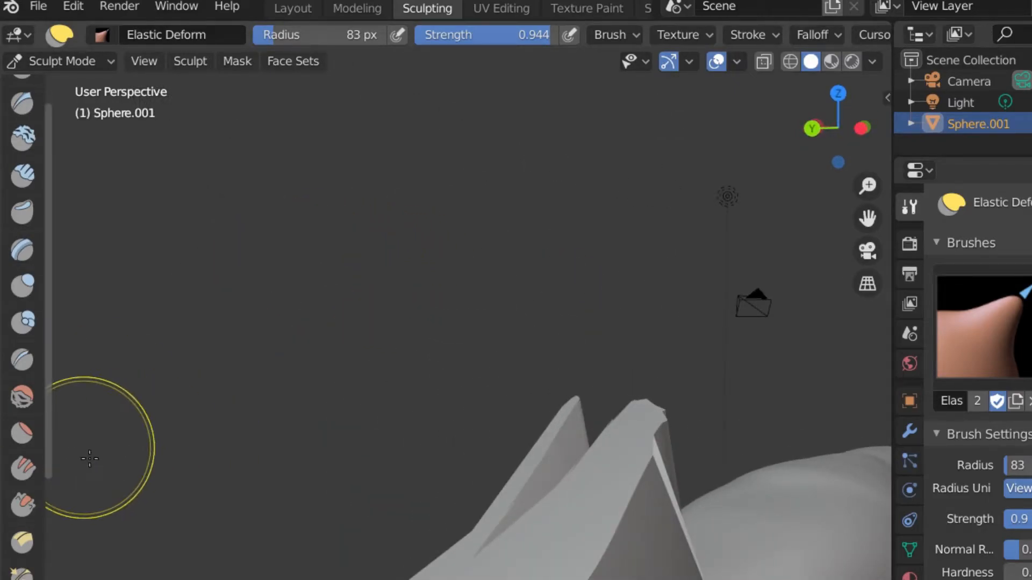
key(g)
middle_drag(115, 547, 211, 412)
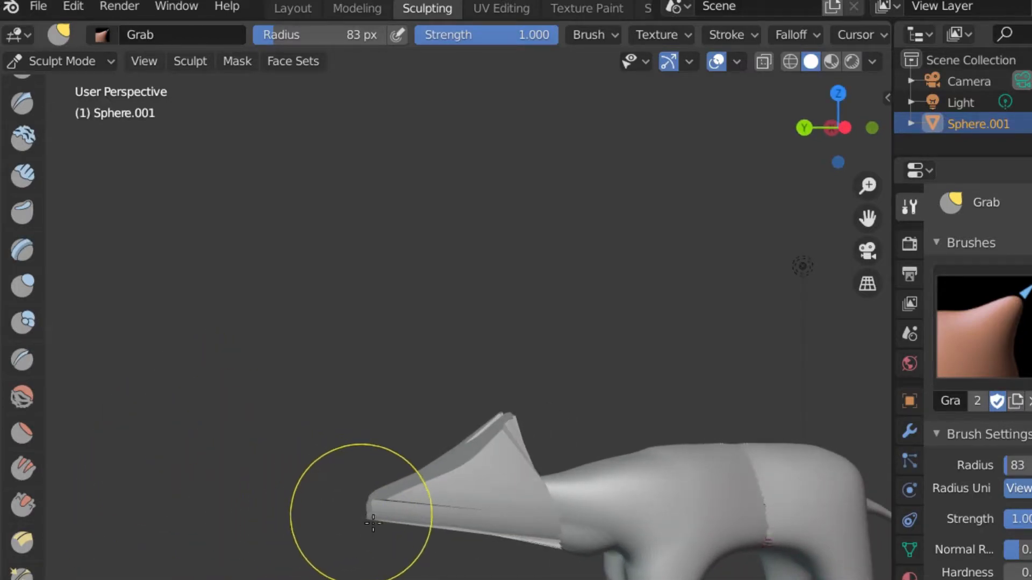
drag(379, 524, 424, 522)
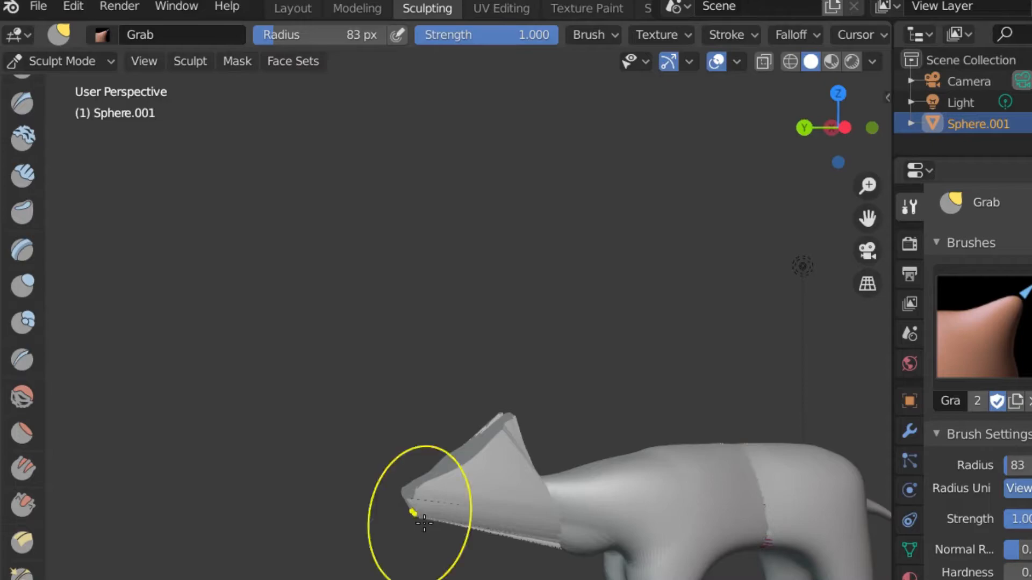
Step: Examine the snout, the two upper peaks and the neck junction from the front, above and below
scroll(407, 513, up, 3)
mouse_move(399, 514)
middle_down()
mouse_move(605, 529)
mouse_move(522, 471)
mouse_move(301, 565)
mouse_move(201, 506)
mouse_move(253, 575)
mouse_move(301, 578)
mouse_move(221, 539)
middle_up()
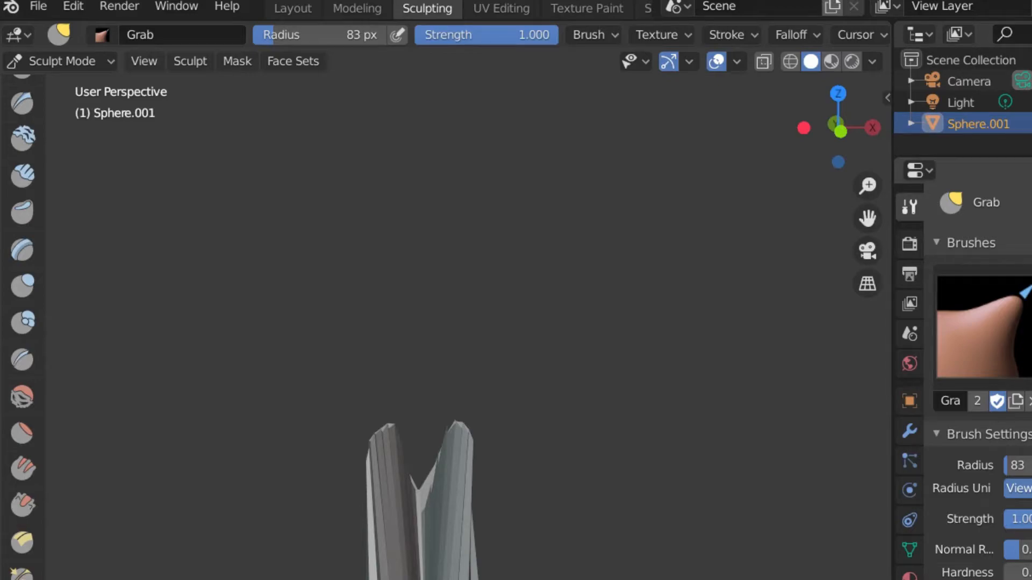
mouse_move(289, 530)
middle_down()
mouse_move(504, 560)
mouse_move(683, 542)
mouse_move(419, 430)
mouse_move(240, 419)
mouse_move(431, 409)
mouse_move(454, 457)
mouse_move(451, 578)
middle_up()
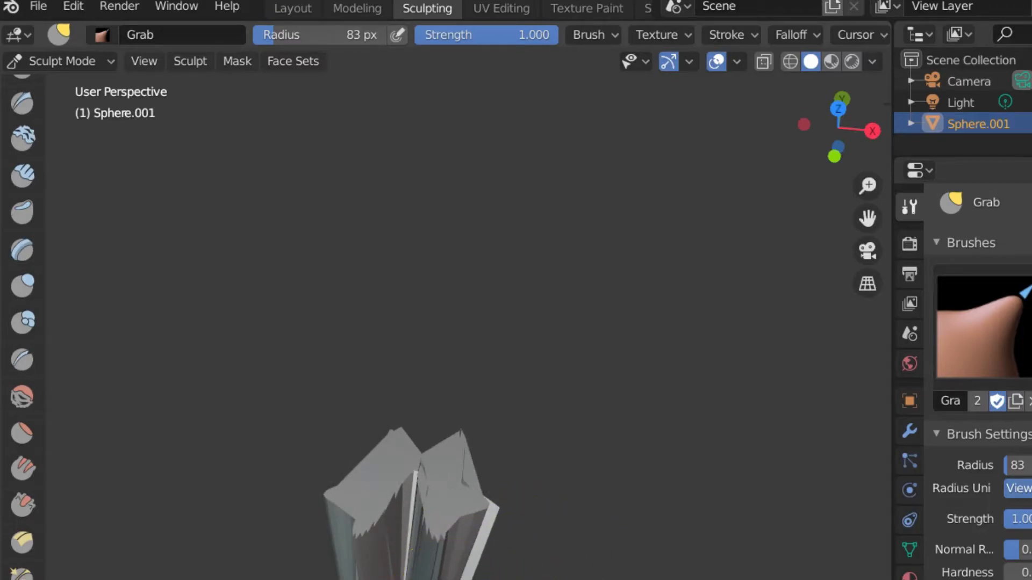
mouse_move(480, 579)
middle_down()
mouse_move(619, 553)
mouse_move(675, 514)
mouse_move(682, 438)
mouse_move(711, 437)
mouse_move(745, 473)
middle_up()
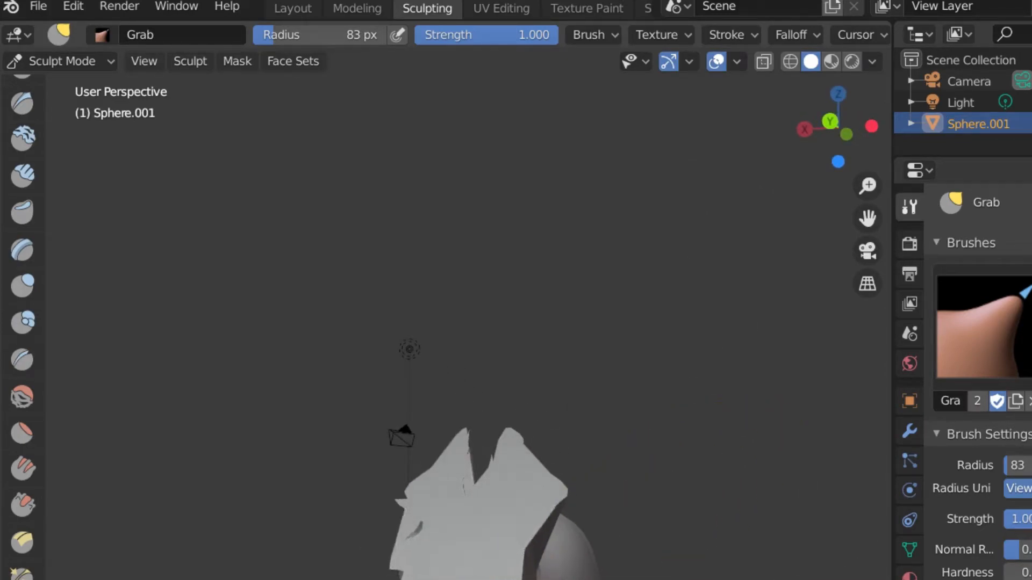
mouse_move(623, 578)
middle_down()
mouse_move(707, 362)
mouse_move(231, 573)
mouse_move(234, 552)
mouse_move(215, 537)
middle_up()
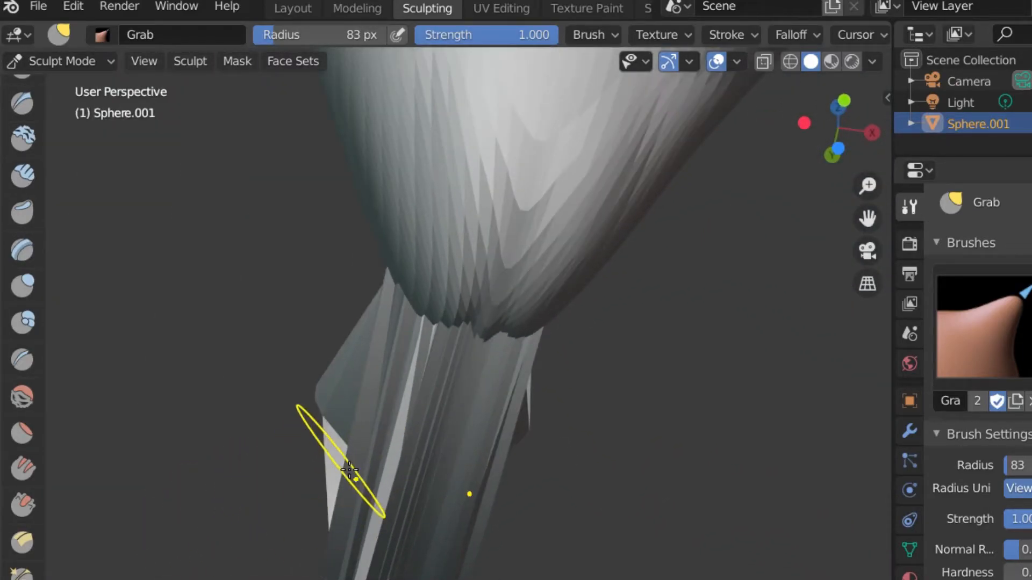
middle_drag(336, 466, 441, 535)
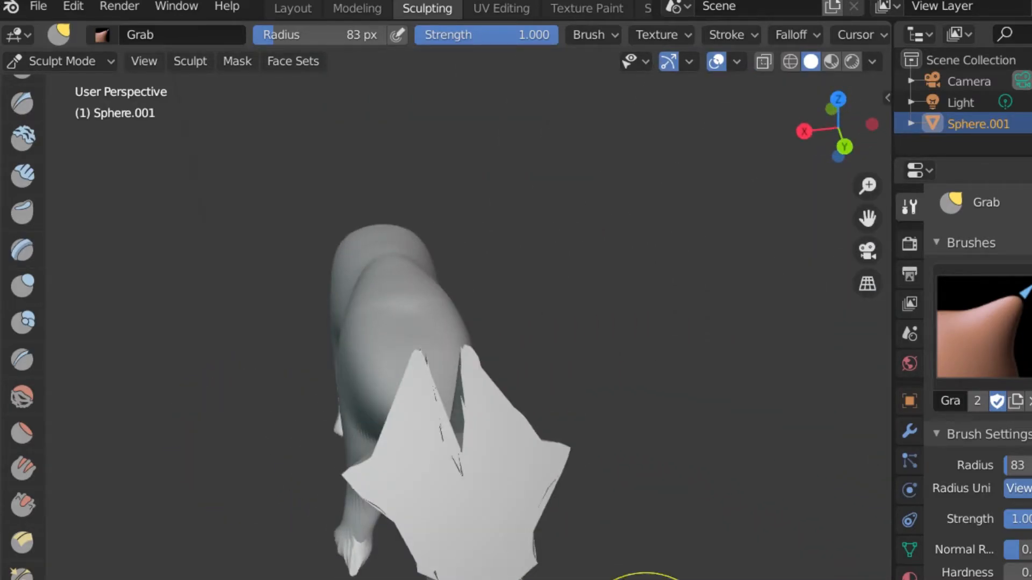
middle_drag(645, 579, 480, 534)
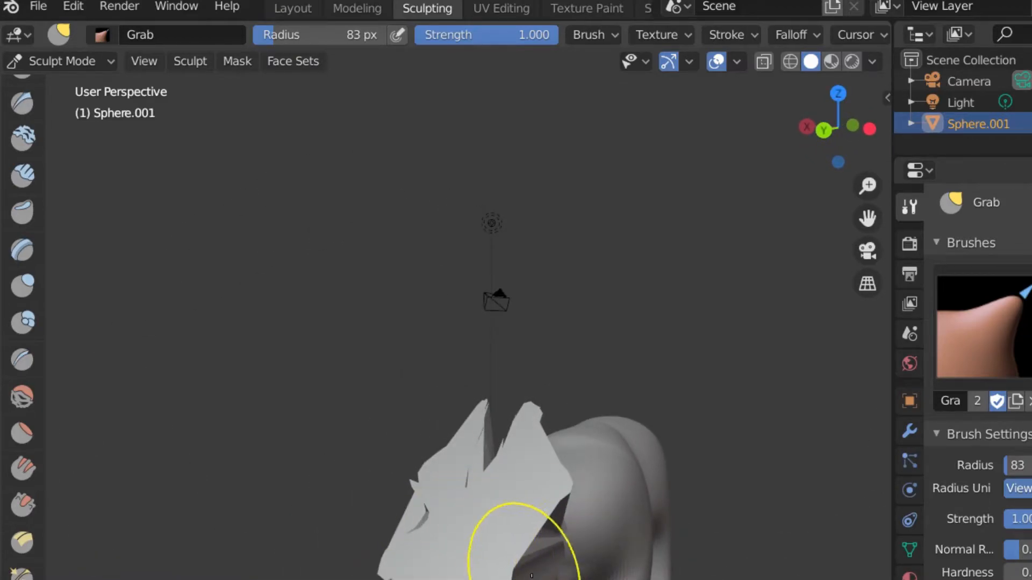
Step: Pull the two upper peaks of the head far outward to both sides with the Grab brush
mouse_move(586, 579)
mouse_down()
mouse_move(1029, 575)
mouse_move(591, 578)
mouse_move(634, 577)
mouse_move(721, 548)
mouse_move(597, 578)
mouse_move(860, 272)
mouse_move(228, 514)
mouse_move(832, 537)
mouse_move(699, 578)
mouse_move(511, 578)
mouse_up()
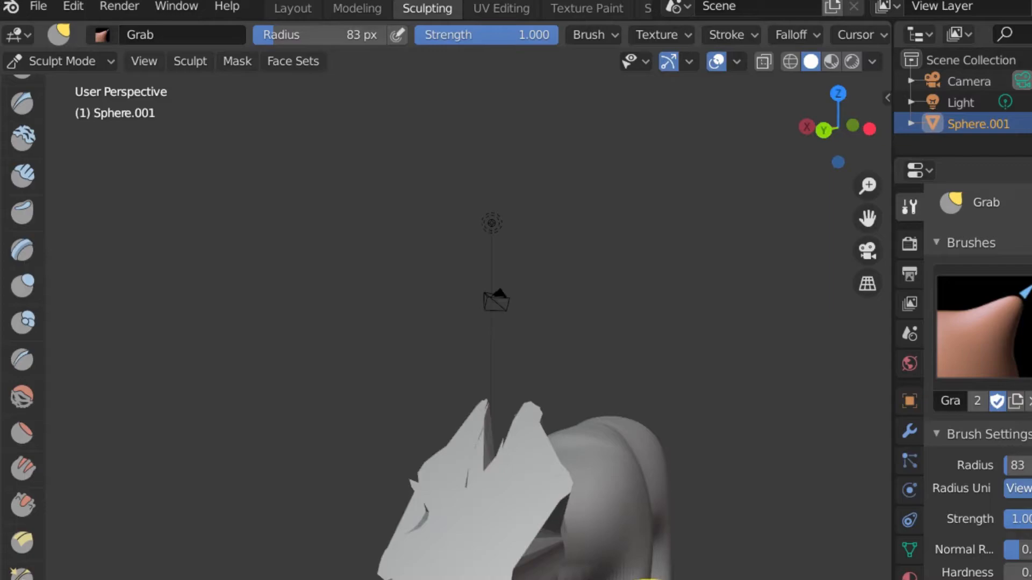
mouse_move(601, 579)
middle_down()
mouse_move(525, 578)
mouse_move(437, 549)
mouse_move(446, 577)
mouse_move(467, 579)
mouse_move(419, 579)
middle_up()
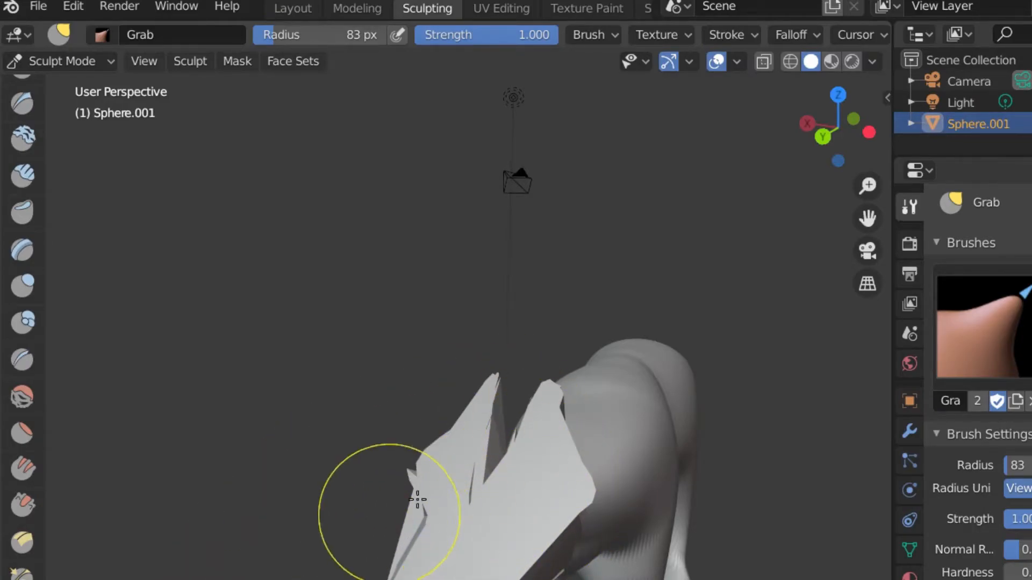
middle_drag(435, 559, 111, 570)
mouse_move(255, 575)
middle_down()
mouse_move(577, 579)
mouse_move(573, 508)
middle_up()
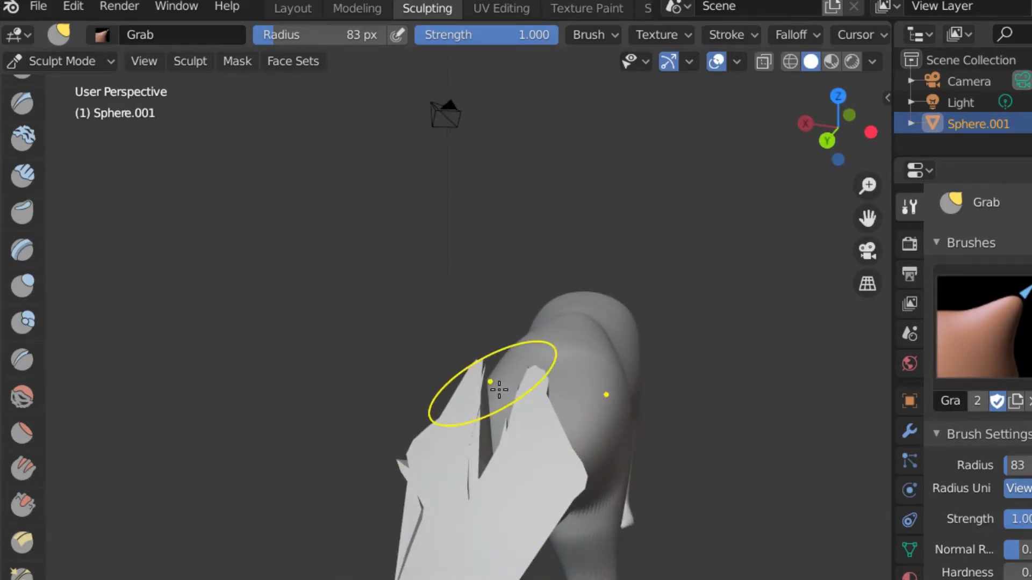
middle_drag(525, 407, 560, 437)
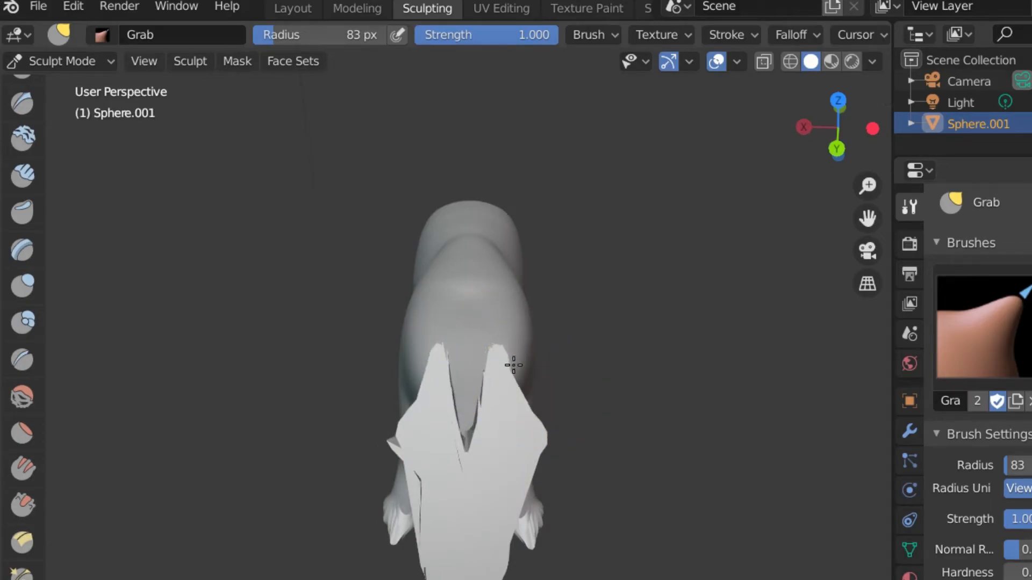
mouse_move(546, 368)
mouse_down()
mouse_move(657, 377)
mouse_move(871, 371)
mouse_up()
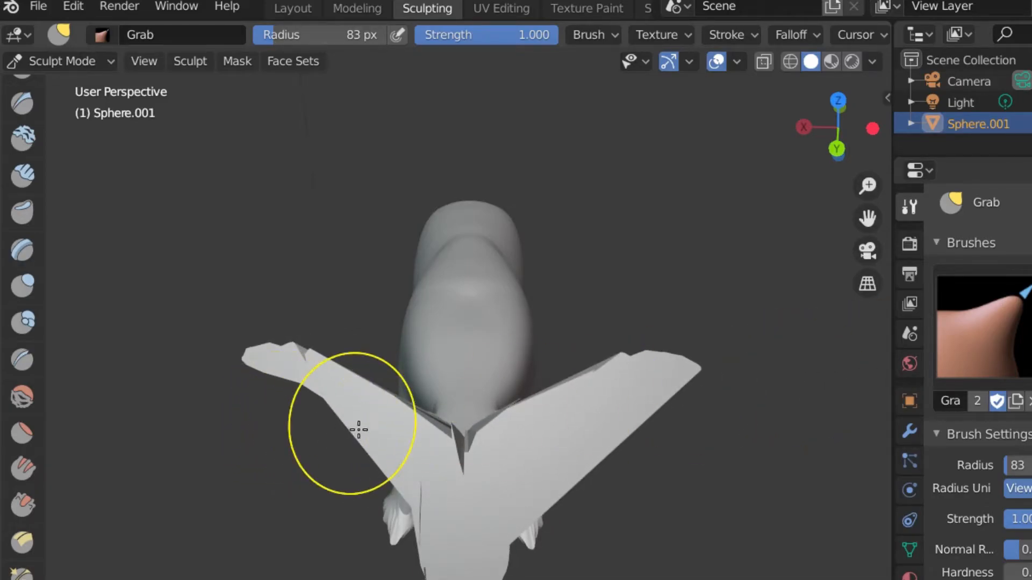
Step: Undo the outward Grab pulls on the two upper peaks of the head
middle_drag(405, 509, 400, 578)
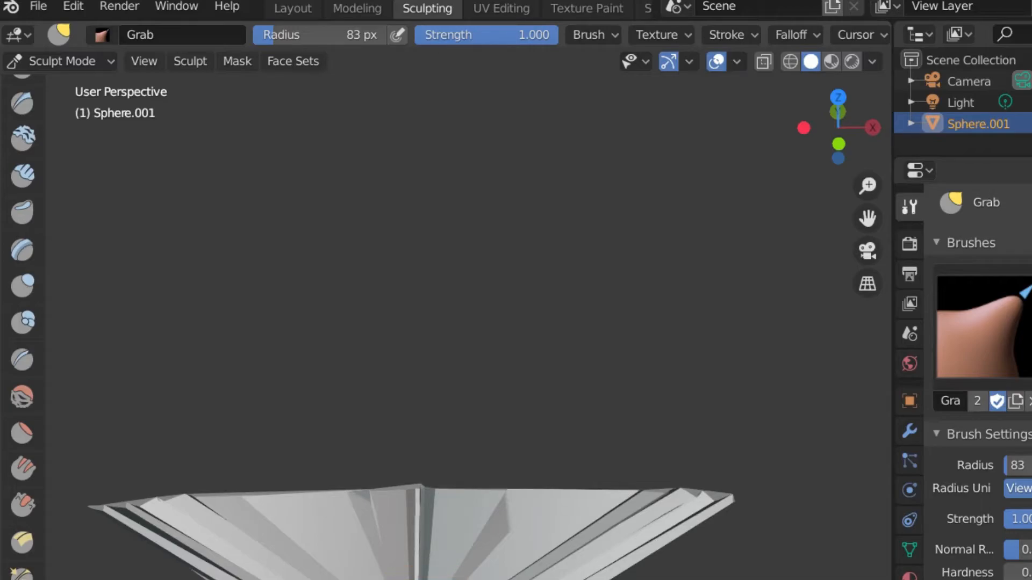
middle_drag(436, 574, 424, 525)
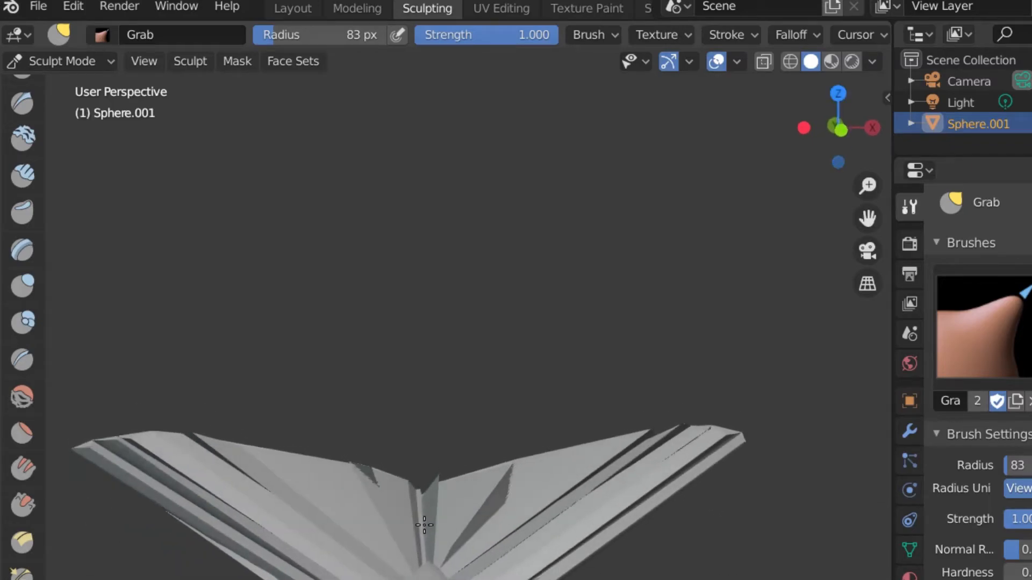
key(ctrl+z)
key(ctrl+z)
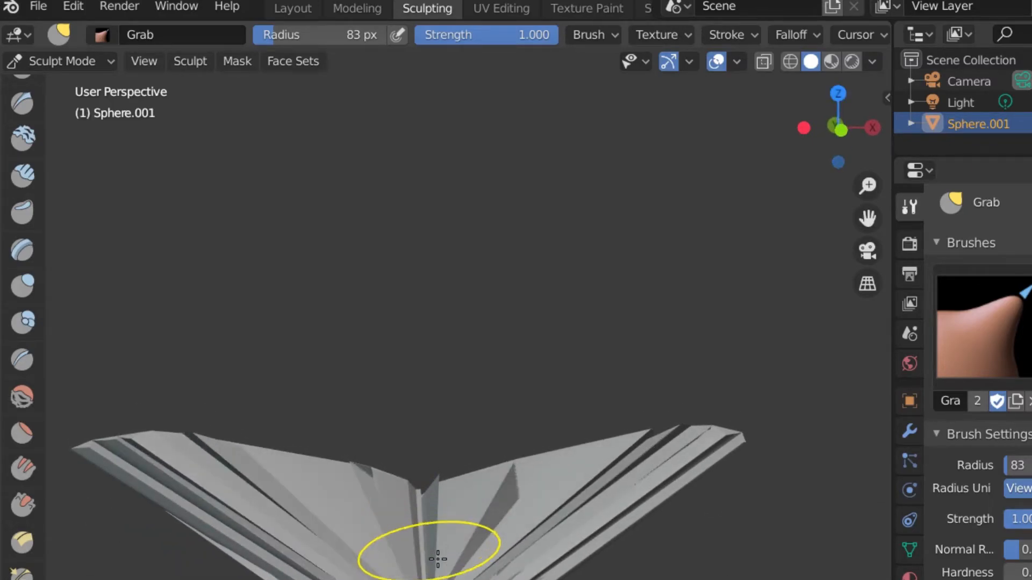
mouse_move(461, 579)
middle_down()
mouse_move(611, 559)
mouse_move(720, 579)
middle_up()
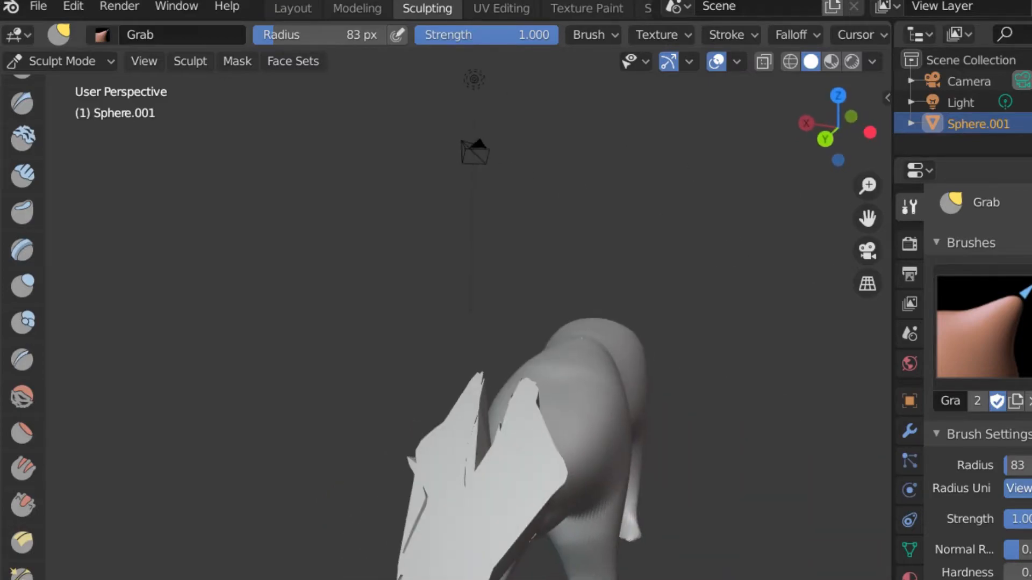
key(ctrl+z)
key(ctrl+z)
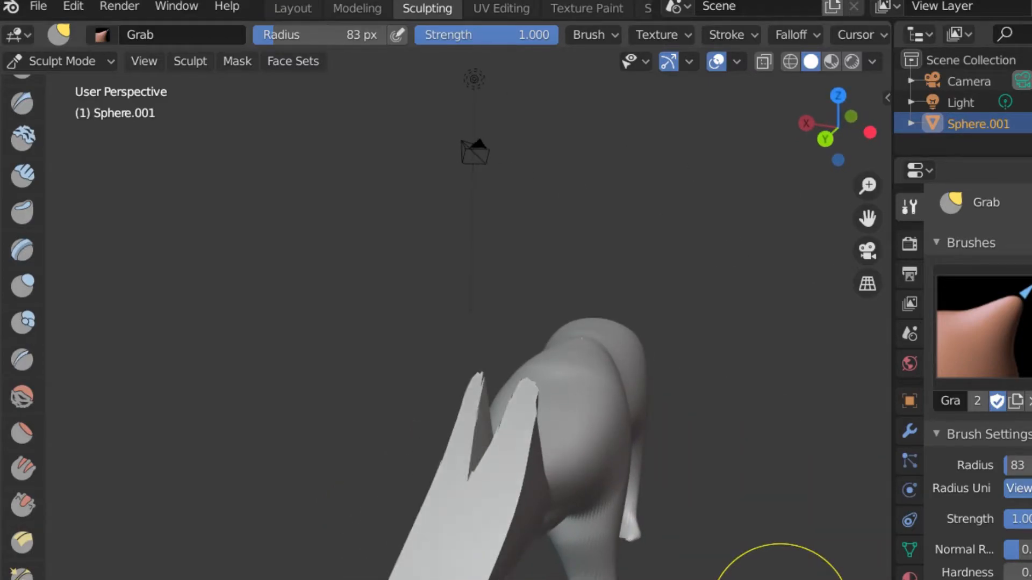
Step: Try several upward and outward pulls on the side edges of the head with the Grab brush, undoing each one
mouse_move(543, 556)
middle_down()
mouse_move(575, 554)
mouse_move(732, 484)
mouse_move(609, 534)
middle_up()
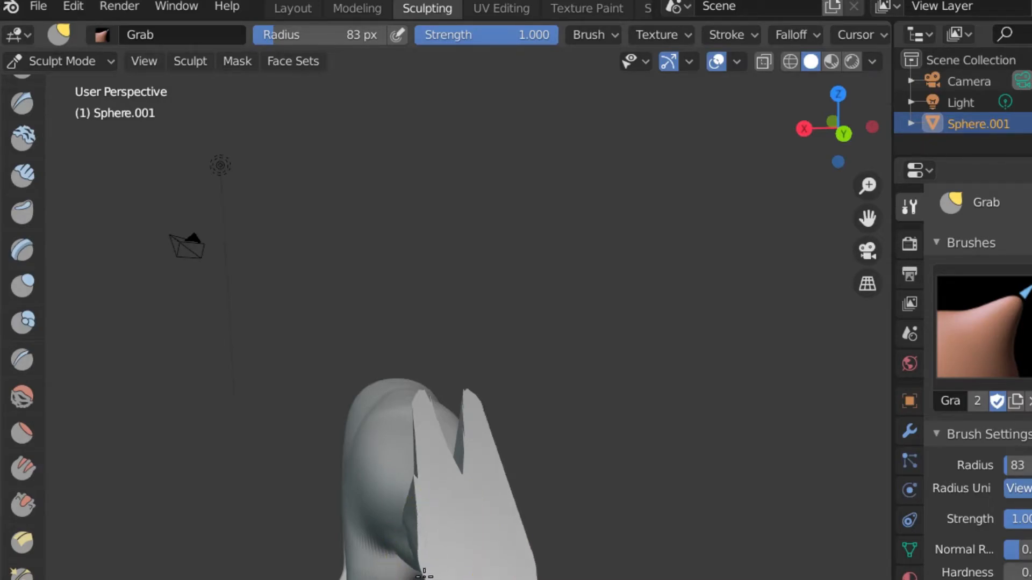
mouse_move(337, 574)
mouse_down()
mouse_move(150, 564)
mouse_move(91, 548)
mouse_move(83, 303)
mouse_up()
key(ctrl+z)
key(ctrl+z)
key(ctrl+z)
key(ctrl+z)
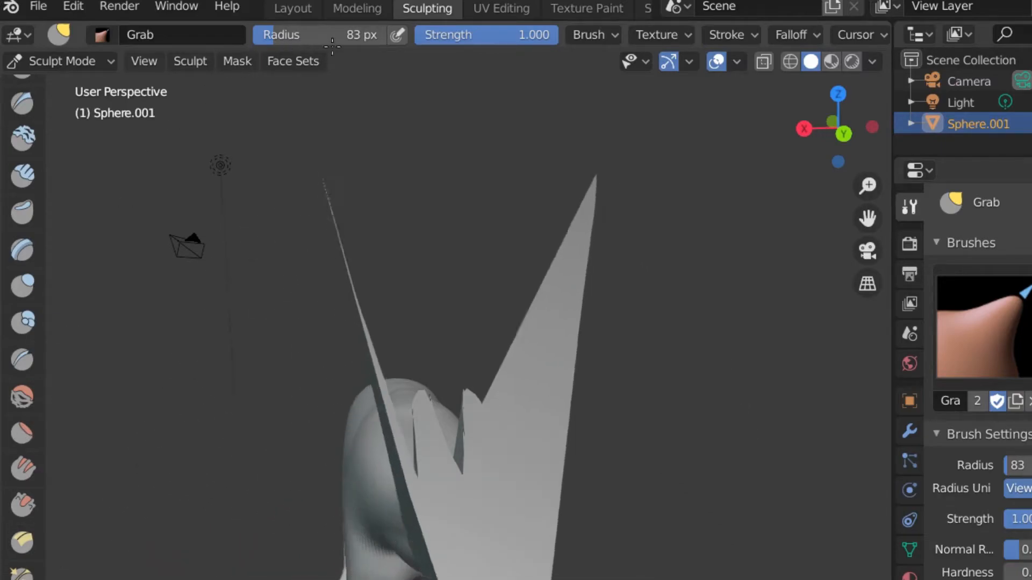
key(ctrl+z)
key(ctrl+z)
key(ctrl+z)
key(ctrl+z)
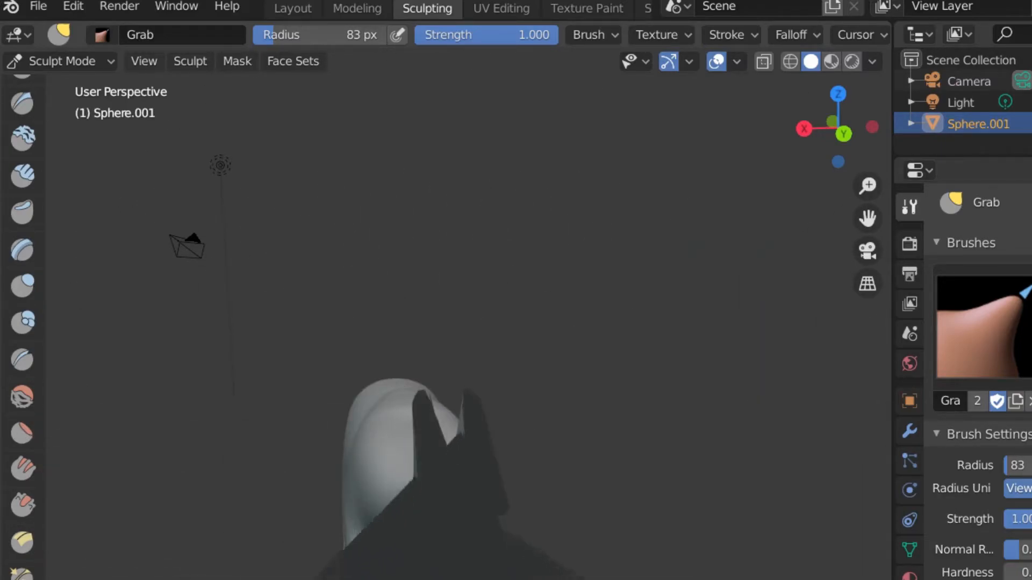
key(ctrl+z)
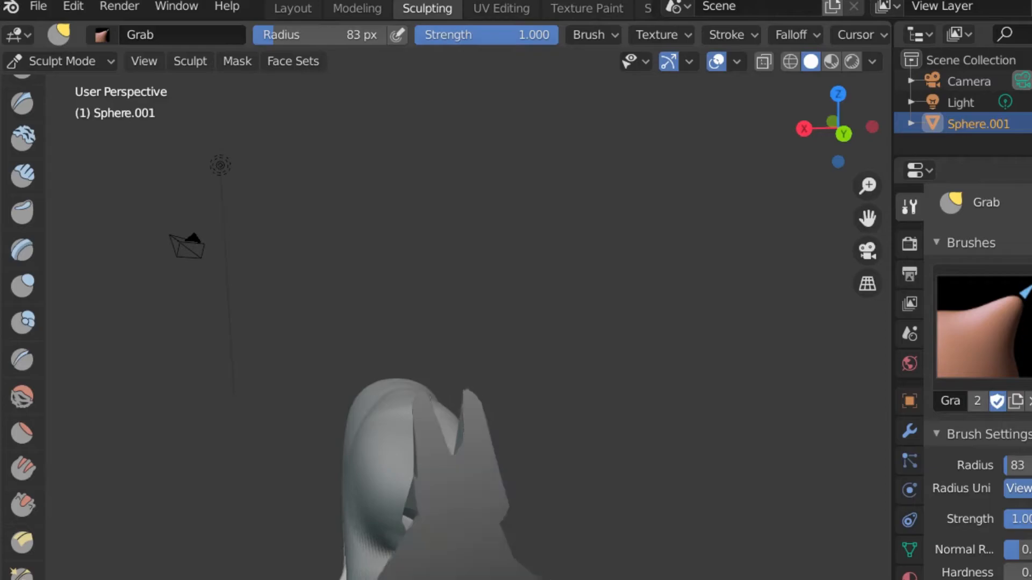
key(ctrl+z)
key(ctrl+z)
key(ctrl+z)
key(ctrl+z)
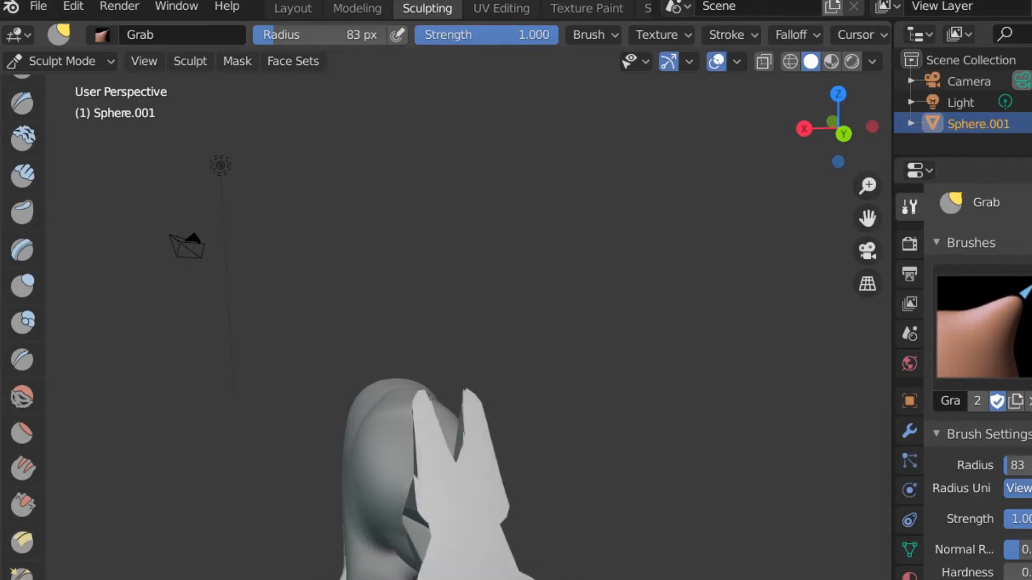
key(ctrl+z)
key(ctrl+z)
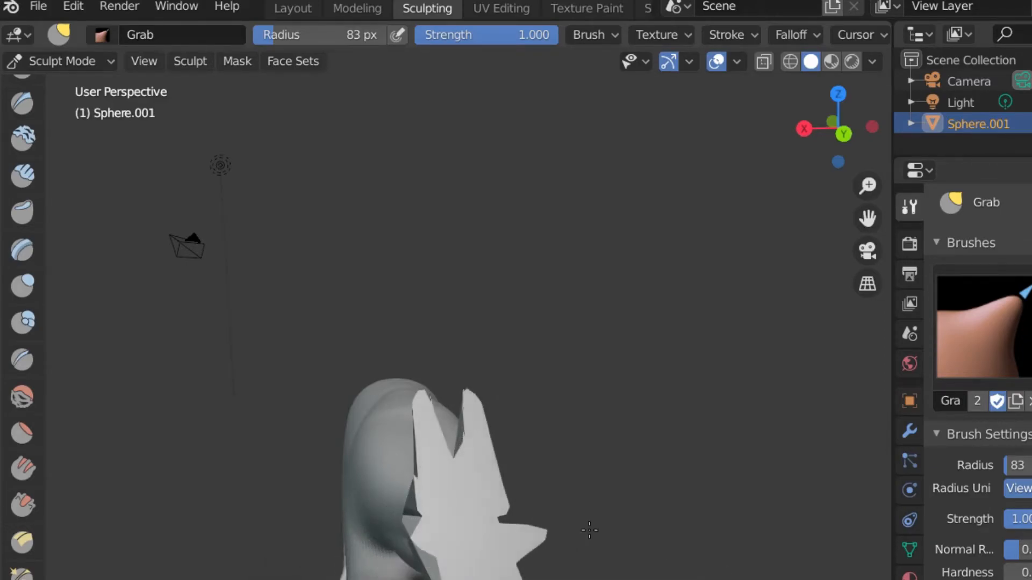
key(ctrl+z)
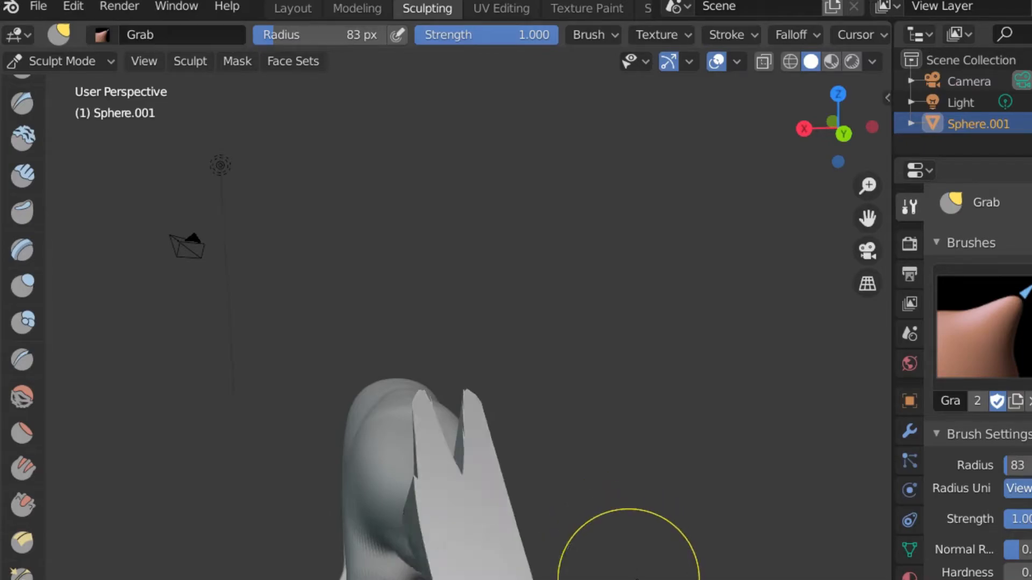
Step: Examine the head's underside, both flanks, the back of the neck and the two upper peaks up close
mouse_move(620, 574)
middle_down()
mouse_move(532, 575)
mouse_move(433, 557)
mouse_move(520, 451)
mouse_move(543, 505)
middle_up()
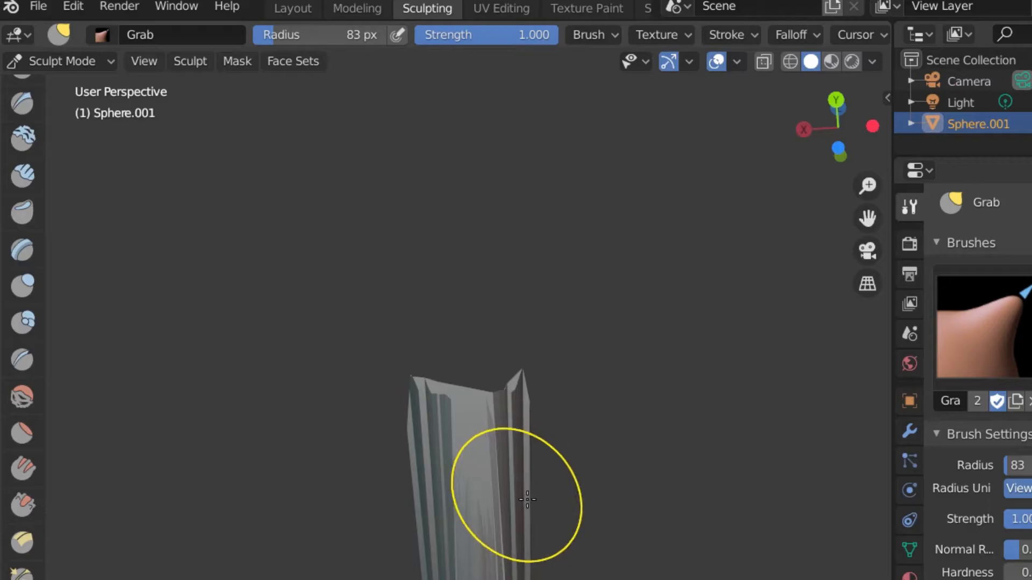
mouse_move(567, 466)
middle_down()
mouse_move(675, 477)
mouse_move(629, 253)
mouse_move(596, 193)
mouse_move(403, 576)
mouse_move(430, 579)
mouse_move(358, 579)
middle_up()
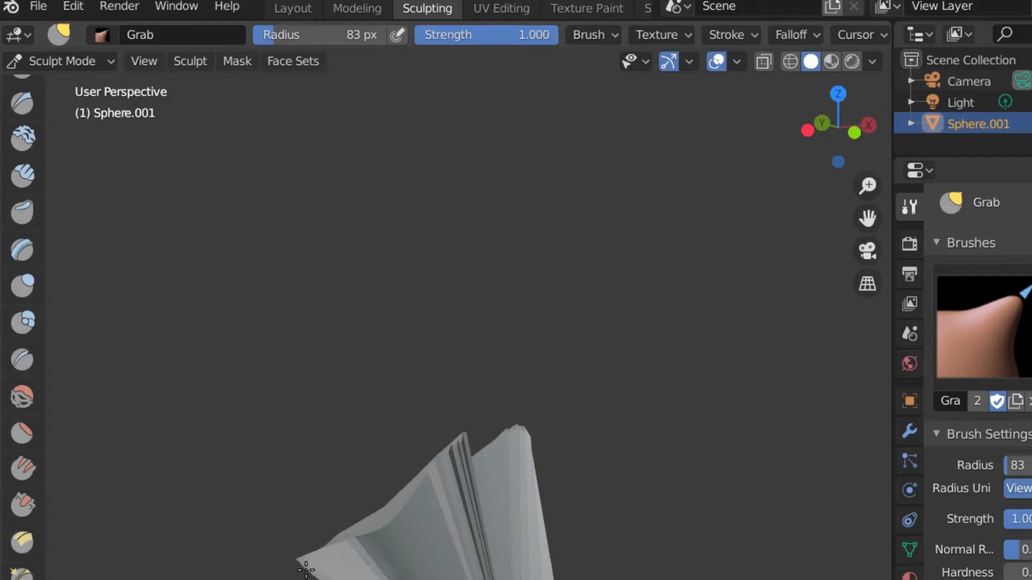
mouse_move(322, 579)
middle_down()
mouse_move(419, 579)
mouse_move(509, 553)
mouse_move(484, 554)
middle_up()
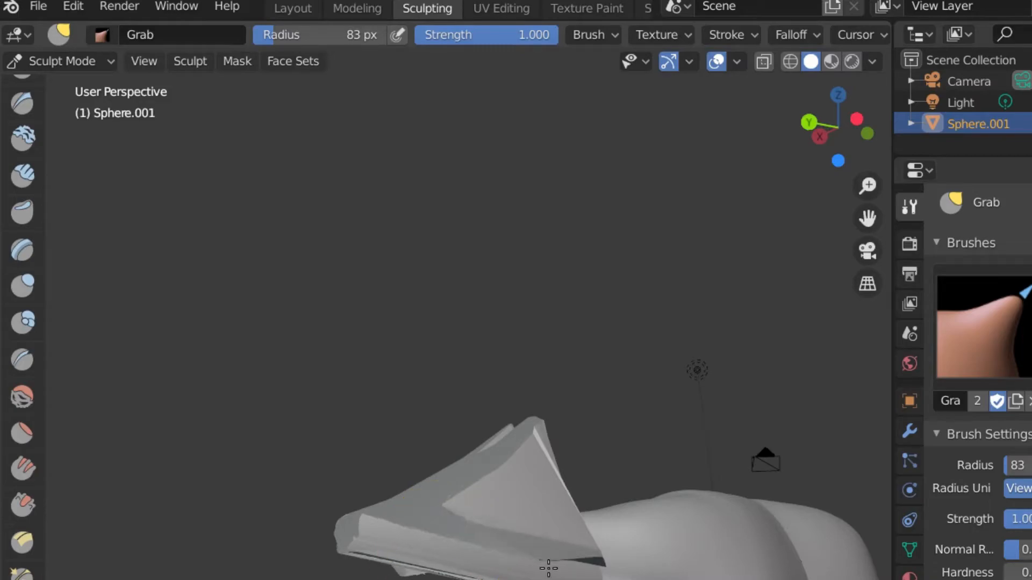
mouse_move(578, 568)
middle_down()
mouse_move(603, 548)
mouse_move(634, 569)
mouse_move(747, 578)
mouse_move(693, 544)
middle_up()
mouse_move(645, 569)
middle_down()
mouse_move(795, 579)
mouse_move(586, 215)
mouse_move(583, 120)
mouse_move(585, 293)
mouse_move(506, 239)
mouse_move(398, 102)
middle_up()
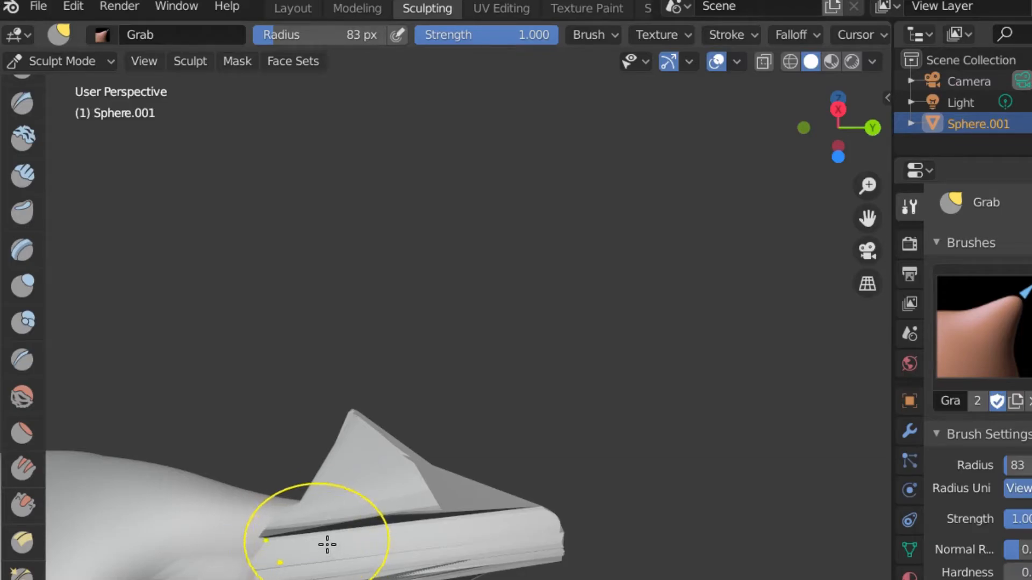
mouse_move(398, 102)
middle_down()
mouse_move(437, 288)
mouse_move(748, 130)
middle_up()
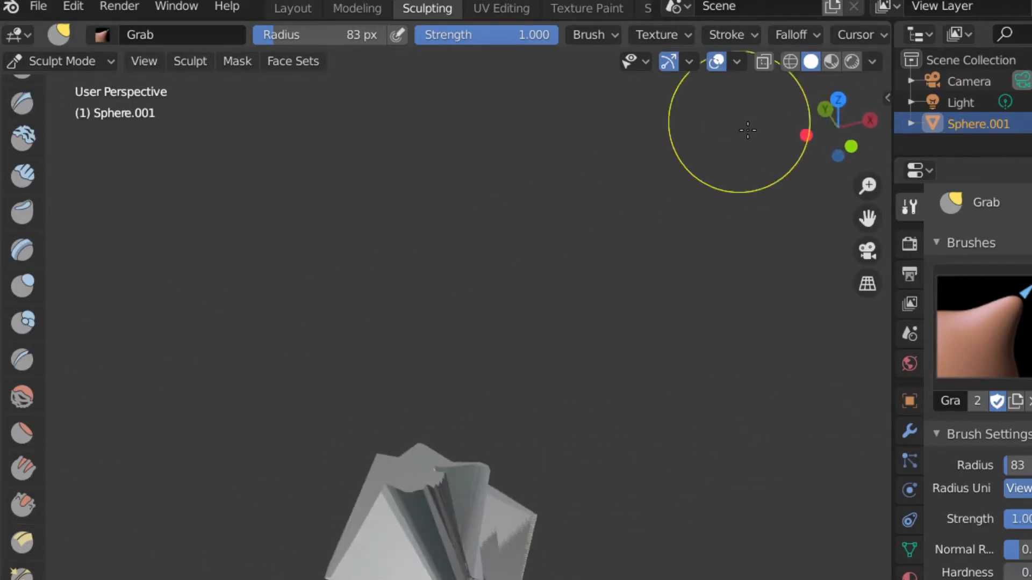
mouse_move(693, 285)
middle_down()
mouse_move(420, 215)
mouse_move(573, 285)
mouse_move(233, 226)
mouse_move(108, 237)
middle_up()
mouse_move(368, 323)
middle_down()
mouse_move(490, 386)
mouse_move(728, 417)
mouse_move(541, 451)
mouse_move(357, 414)
mouse_move(282, 279)
mouse_move(364, 178)
mouse_move(546, 306)
mouse_move(733, 417)
mouse_move(721, 431)
middle_up()
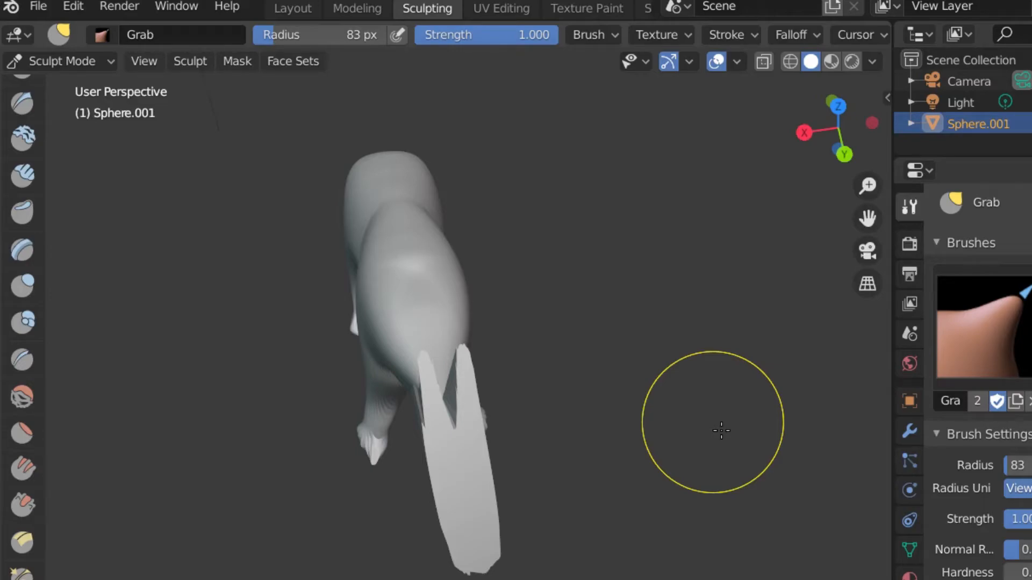
scroll(460, 395, up, 3)
mouse_move(426, 405)
middle_down()
mouse_move(173, 295)
mouse_move(39, 307)
mouse_move(178, 376)
mouse_move(312, 426)
mouse_move(268, 411)
middle_up()
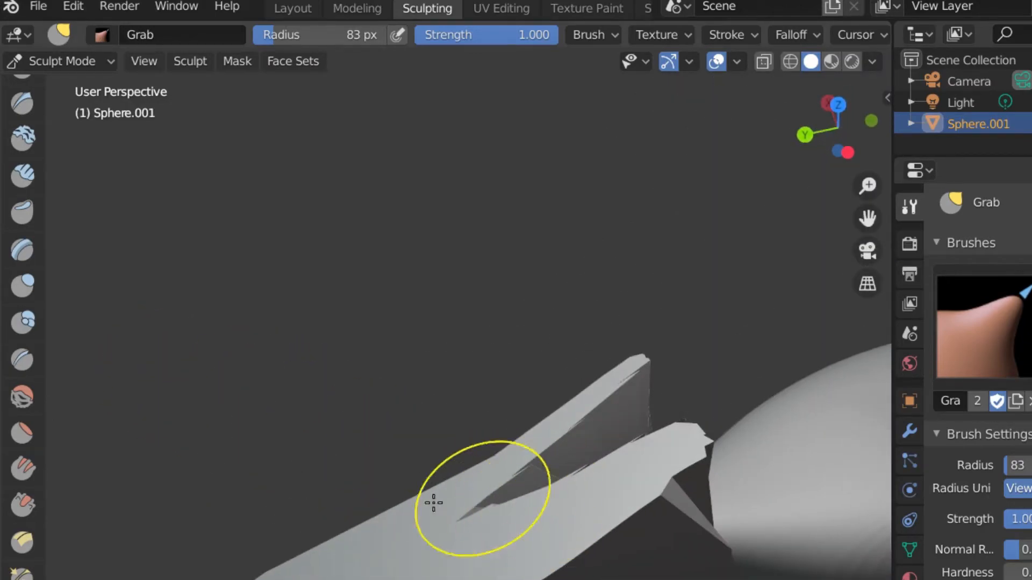
middle_drag(513, 540, 274, 475)
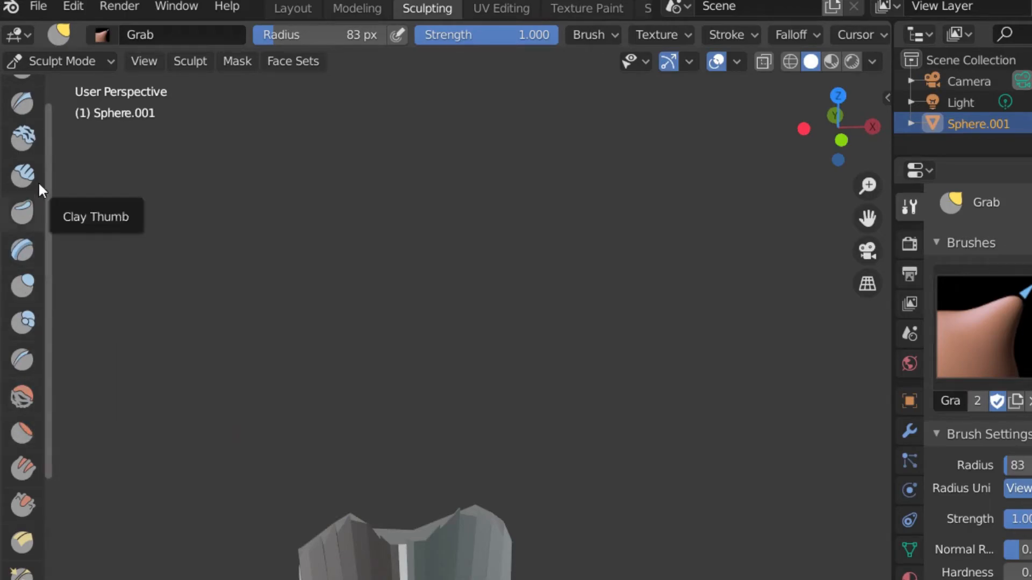
Step: Switch to the Draw Sharp brush at the back of the head, and return to the Grab brush
click(31, 111)
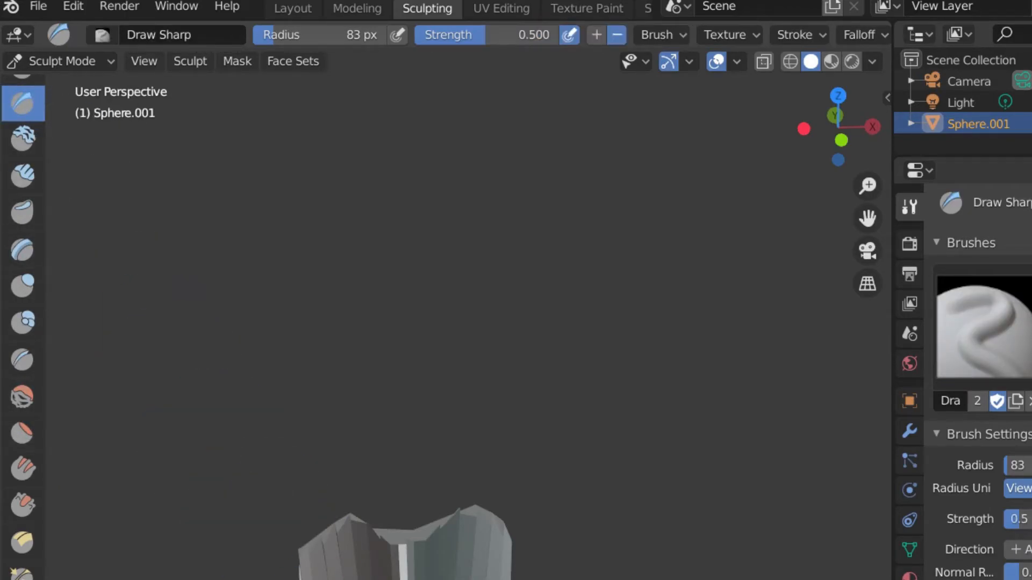
middle_drag(440, 548, 457, 575)
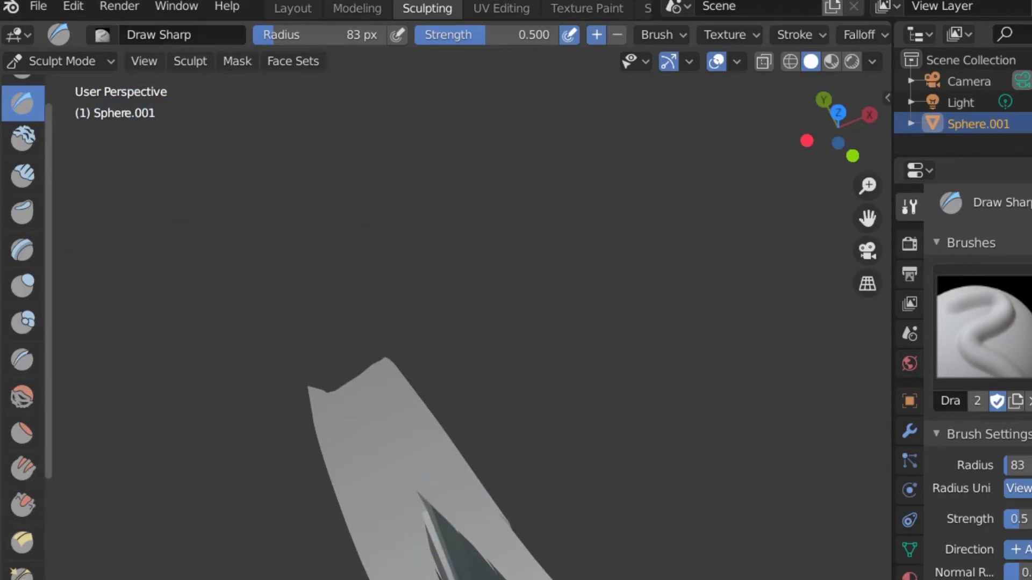
key(g)
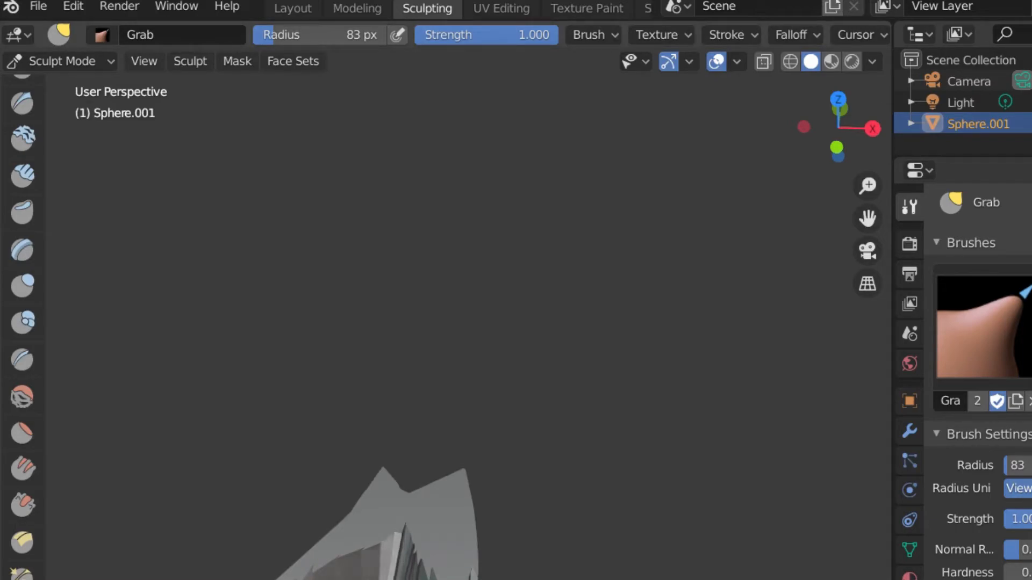
Step: Try to pull the flank of the head upward near the peak with the Grab brush
mouse_move(438, 579)
middle_down()
mouse_move(280, 577)
mouse_move(441, 537)
mouse_move(618, 545)
mouse_move(716, 535)
middle_up()
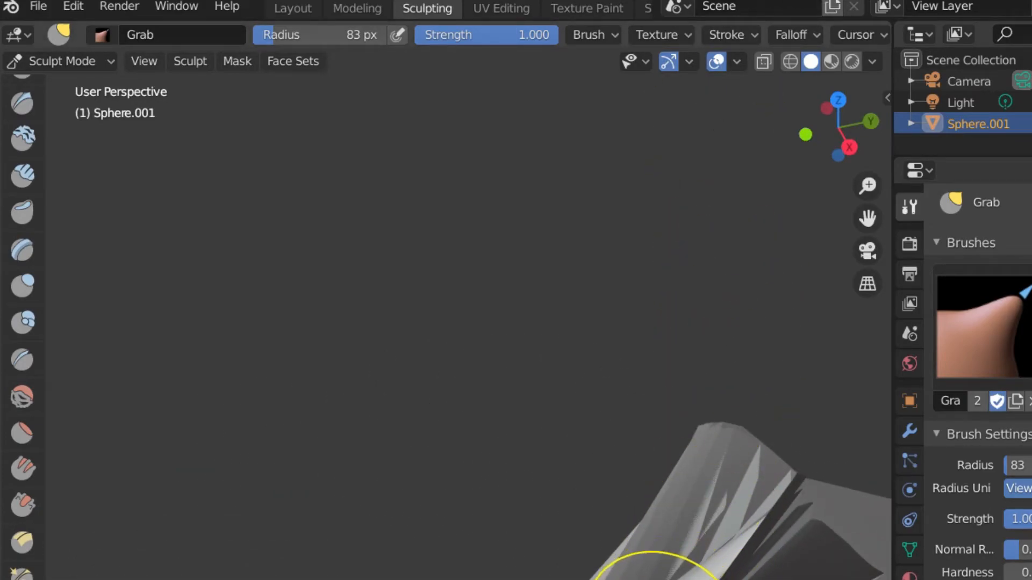
drag(698, 543, 749, 411)
mouse_move(732, 467)
middle_down()
mouse_move(714, 484)
mouse_move(654, 466)
mouse_move(517, 459)
middle_up()
mouse_move(524, 579)
shift+middle_down()
mouse_move(550, 537)
mouse_move(648, 475)
shift+middle_up()
Step: Undo the head's sculpting strokes back to the neck face selection in Edit Mode, and redo them to restore the two-peaked head
key(ctrl+z)
key(ctrl+z)
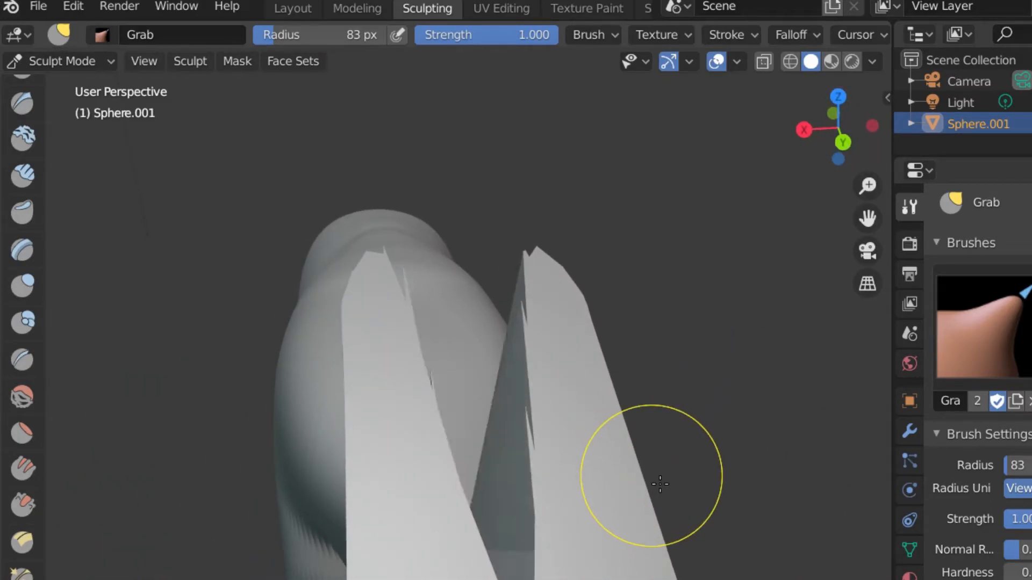
key(ctrl+z)
key(ctrl+z)
key(ctrl+z)
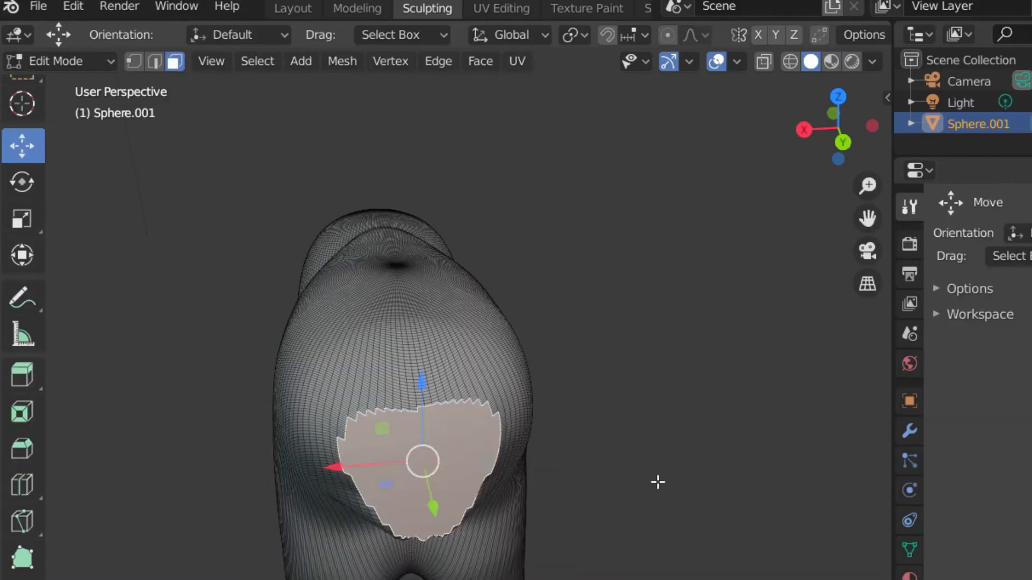
key(ctrl+shift+z)
key(ctrl+shift+z)
key(ctrl+shift+z)
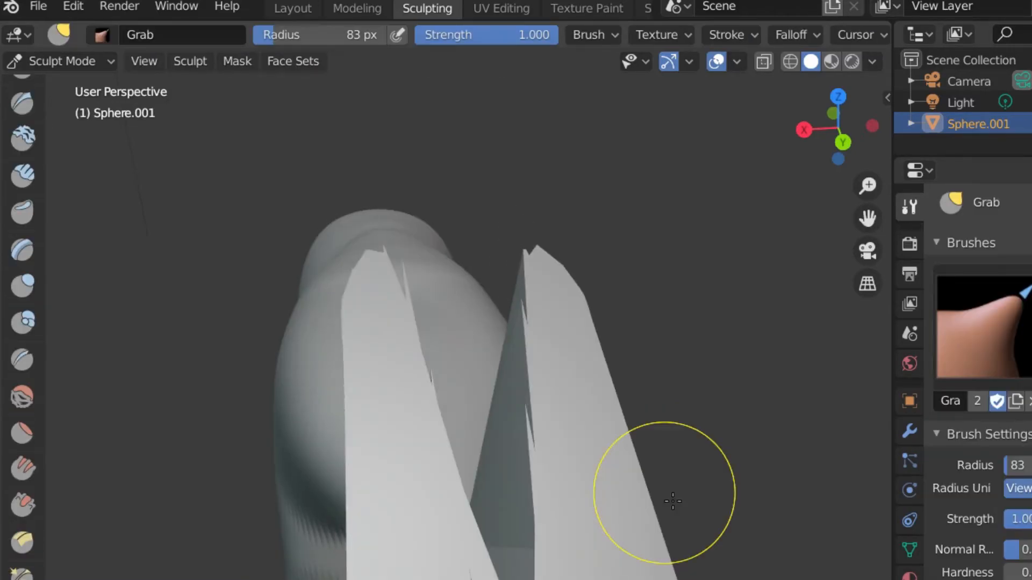
key(ctrl+shift+z)
key(ctrl+shift+z)
key(ctrl+shift+z)
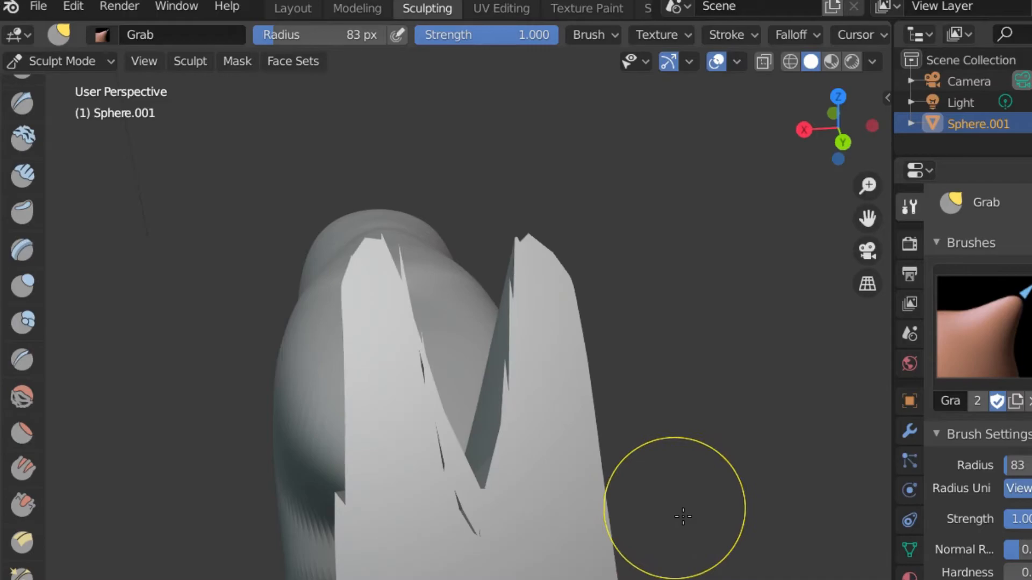
Step: Try to raise the notch between the two upper peaks from behind with the Grab brush, and undo the pulls
mouse_move(685, 516)
middle_down()
mouse_move(571, 539)
mouse_move(476, 525)
mouse_move(524, 579)
mouse_move(967, 579)
mouse_move(70, 570)
middle_up()
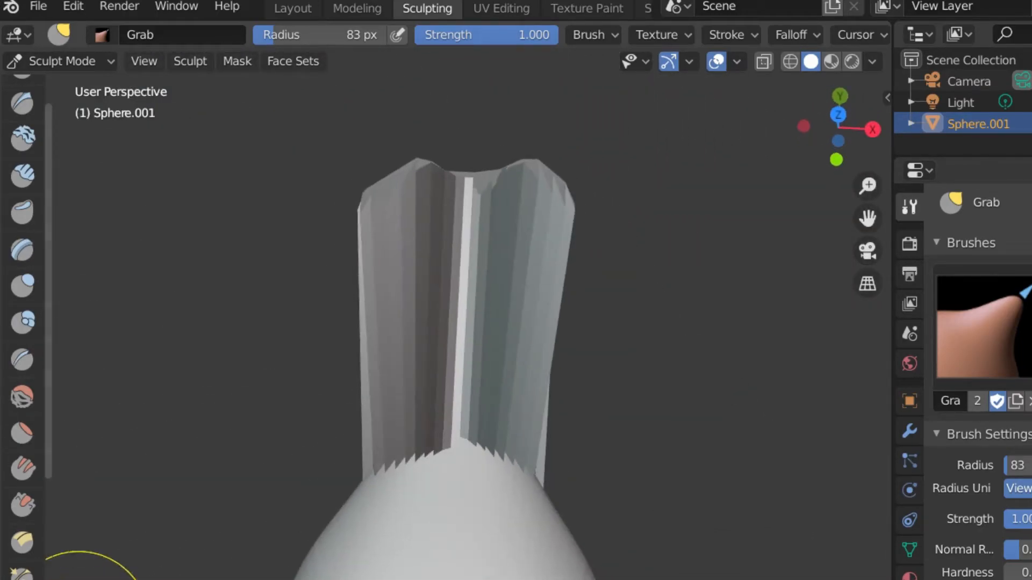
middle_drag(531, 306, 524, 204)
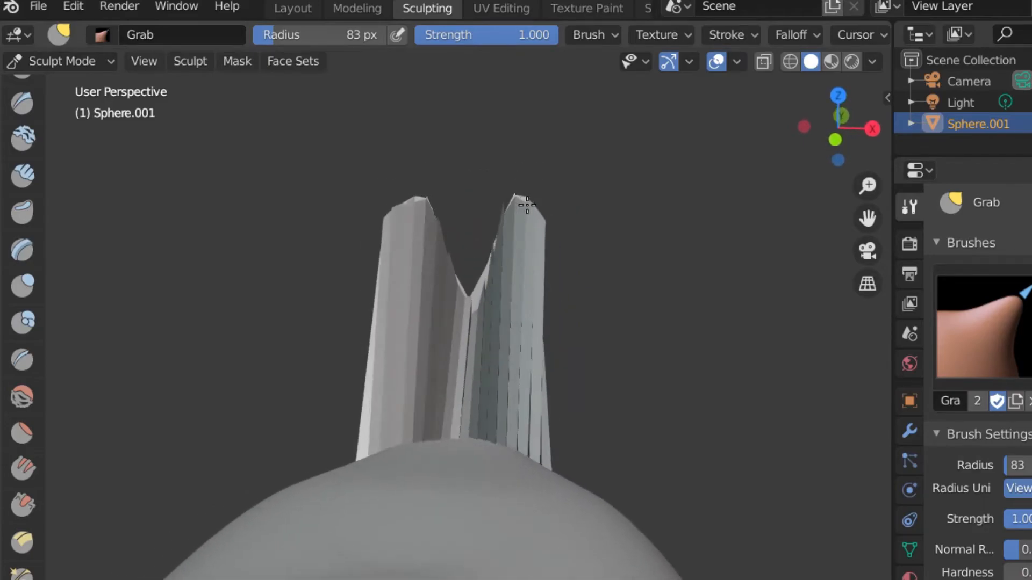
drag(480, 311, 482, 217)
mouse_move(480, 219)
middle_down()
mouse_move(217, 245)
mouse_move(235, 252)
middle_up()
key(ctrl+z)
mouse_move(636, 336)
middle_down()
mouse_move(681, 410)
mouse_move(532, 392)
mouse_move(510, 375)
mouse_move(596, 376)
middle_up()
key(ctrl+z)
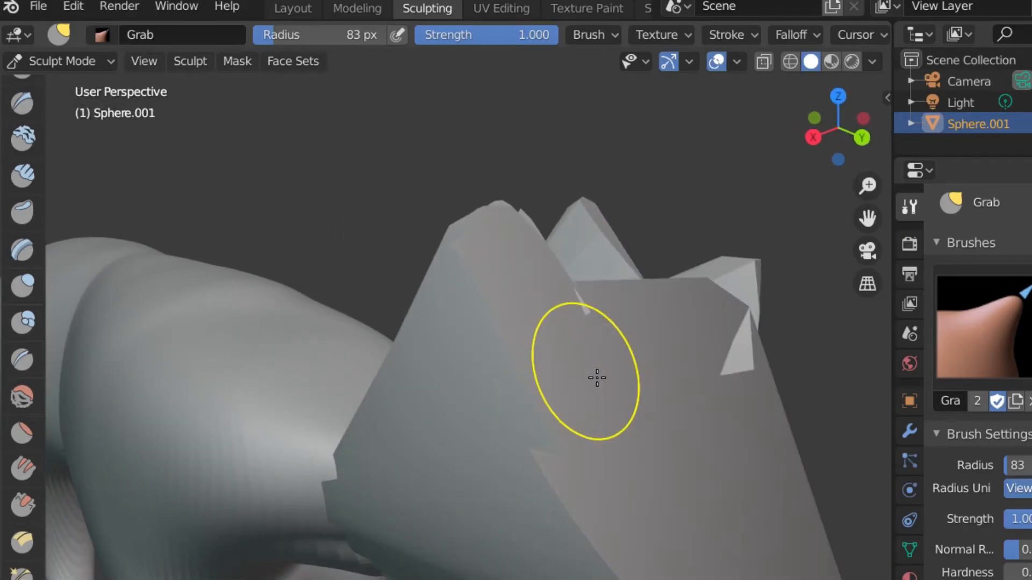
key(ctrl+z)
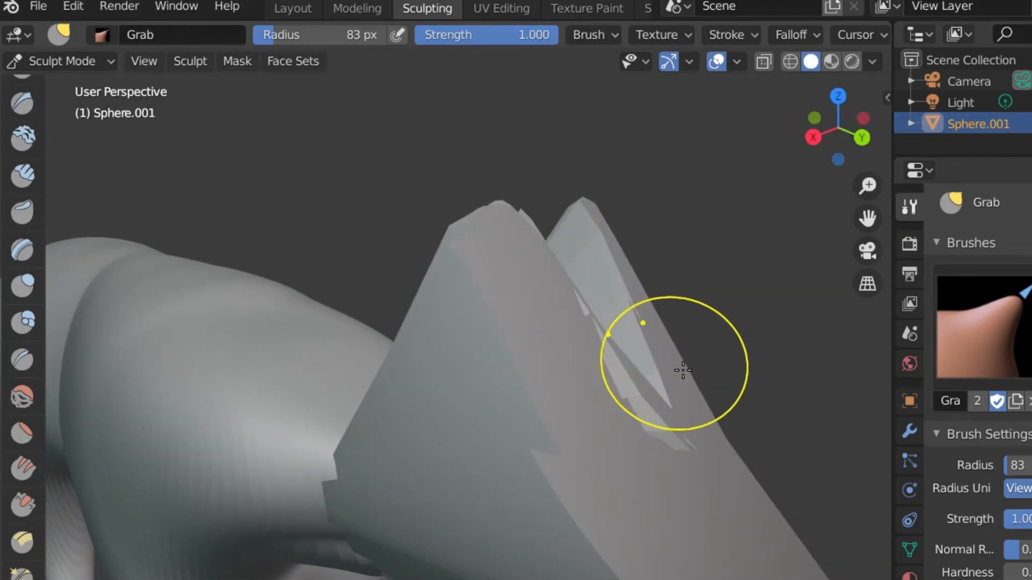
Step: Start the timeline playback and examine the two upper peaks and the notch from the front
key(space)
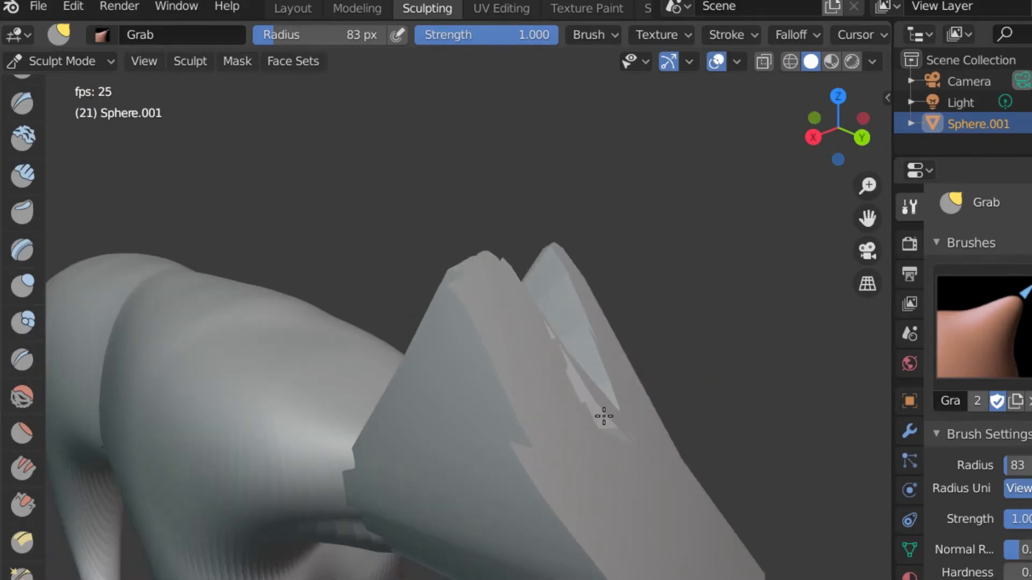
middle_drag(604, 415, 543, 440)
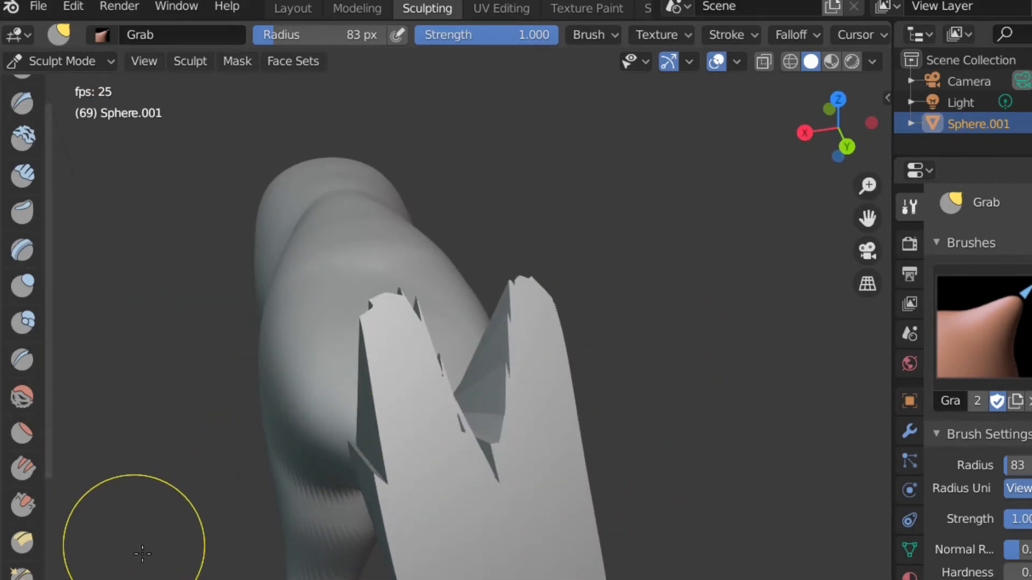
middle_drag(389, 364, 300, 373)
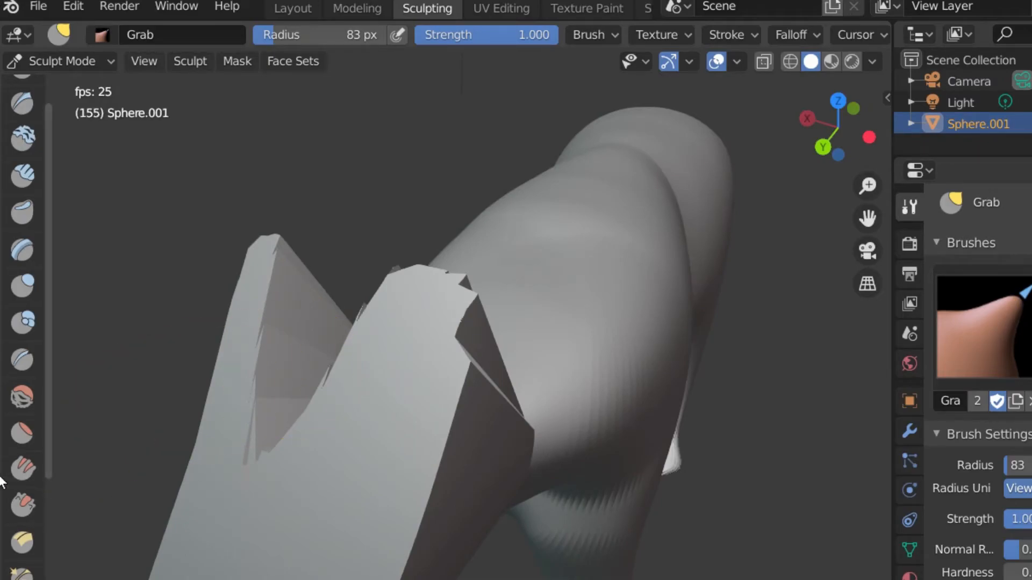
Step: Pull the tip of the snout farther forward with the Grab brush
mouse_move(448, 378)
middle_down()
mouse_move(395, 413)
mouse_move(143, 424)
mouse_move(750, 330)
mouse_move(630, 281)
mouse_move(652, 285)
mouse_move(81, 410)
mouse_move(164, 432)
mouse_move(306, 193)
mouse_move(486, 344)
mouse_move(195, 509)
mouse_move(169, 470)
mouse_move(214, 392)
middle_up()
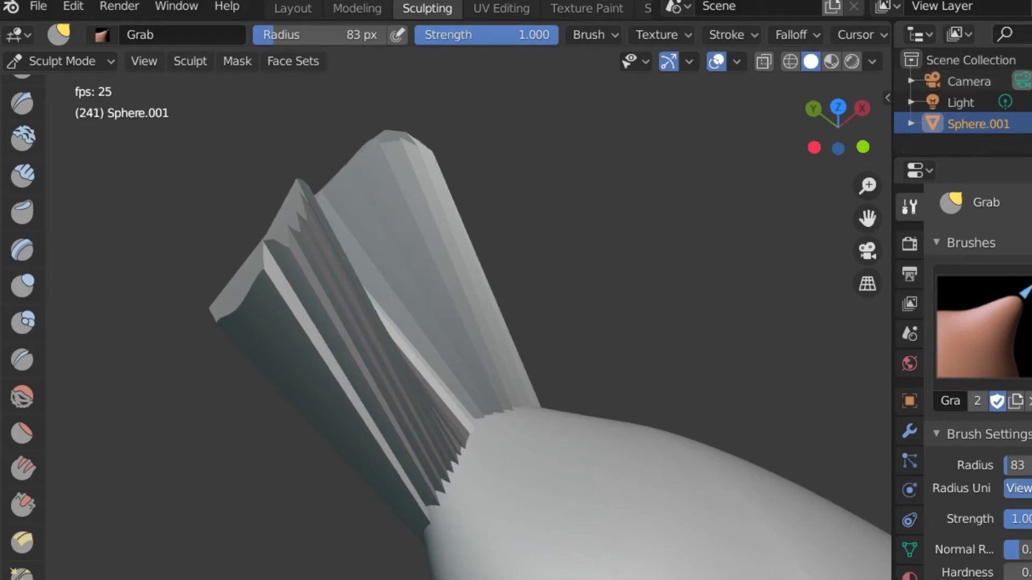
mouse_move(403, 306)
middle_down()
mouse_move(350, 356)
mouse_move(564, 369)
mouse_move(707, 235)
mouse_move(605, 226)
mouse_move(776, 286)
middle_up()
scroll(586, 399, down, 4)
mouse_move(579, 398)
middle_down()
mouse_move(507, 452)
mouse_move(425, 454)
mouse_move(506, 424)
middle_up()
mouse_move(567, 534)
middle_down()
mouse_move(299, 421)
mouse_move(431, 401)
middle_up()
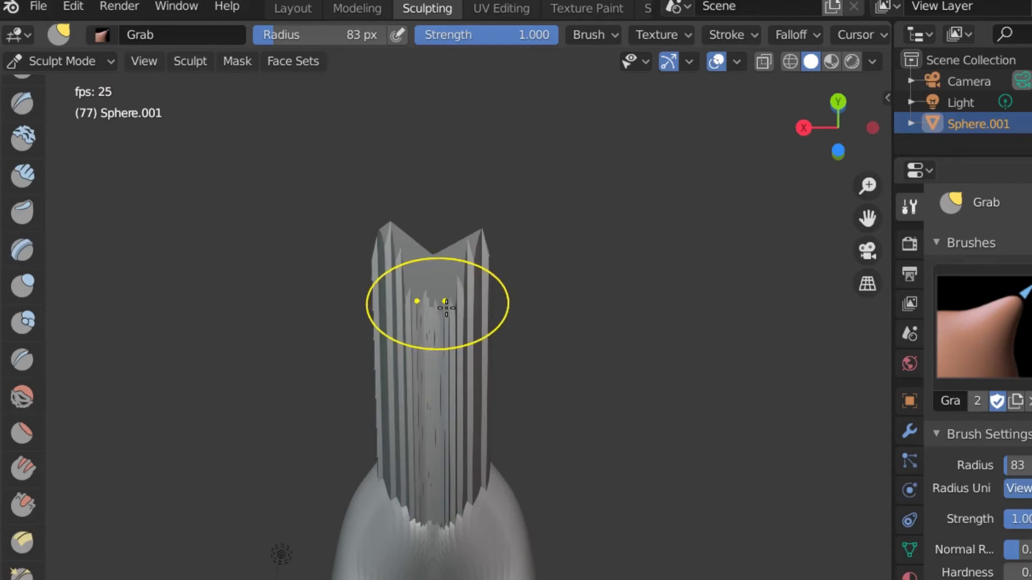
mouse_move(447, 282)
middle_down()
mouse_move(434, 363)
mouse_move(582, 461)
mouse_move(651, 469)
middle_up()
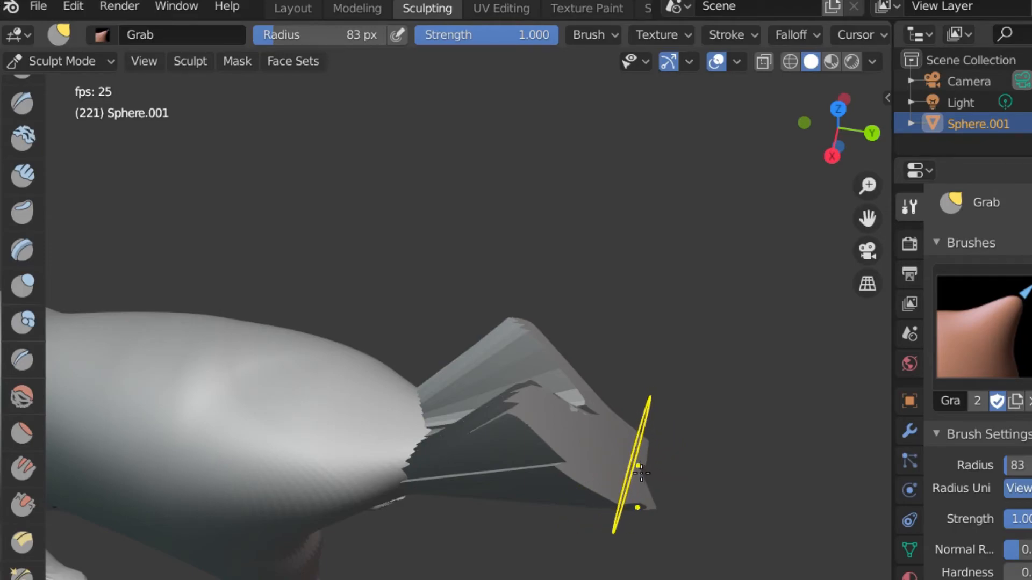
drag(684, 482, 726, 487)
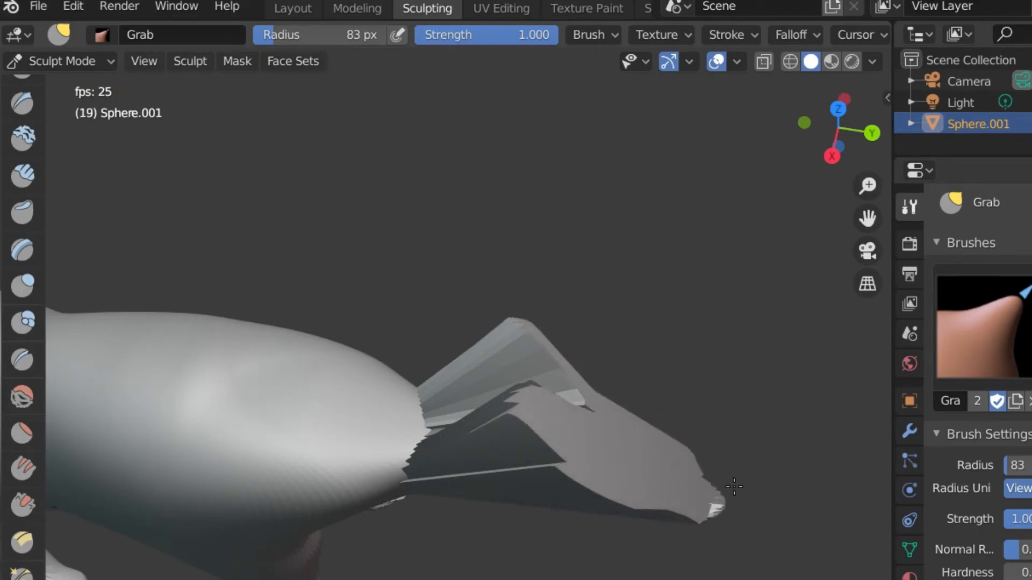
Step: Pull the edge on the side of the head forward and the crease on its front face upward with the Grab brush
middle_drag(640, 478, 525, 352)
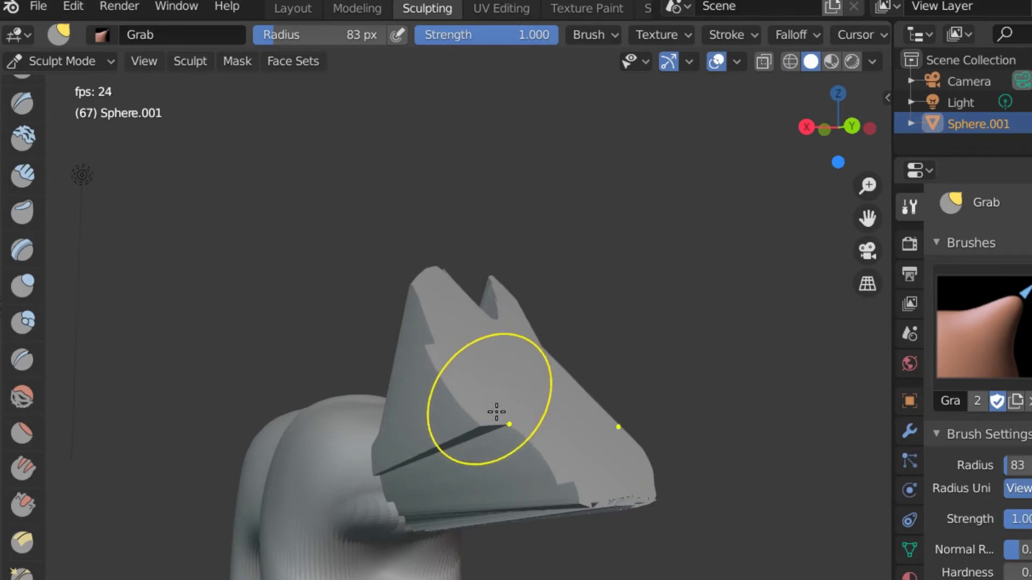
drag(509, 426, 581, 413)
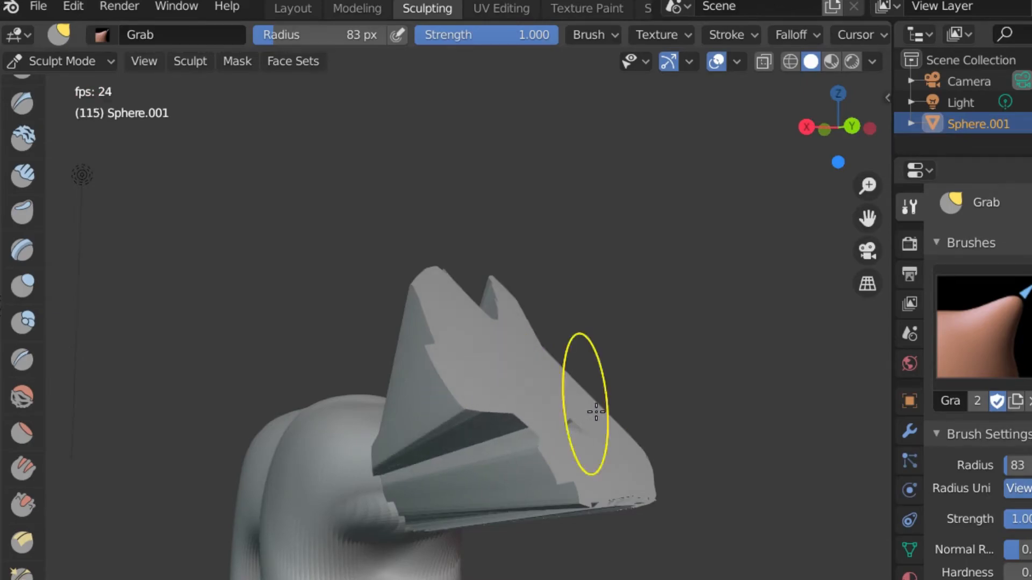
mouse_move(537, 449)
middle_down()
mouse_move(493, 476)
mouse_move(560, 475)
mouse_move(523, 476)
mouse_move(482, 461)
middle_up()
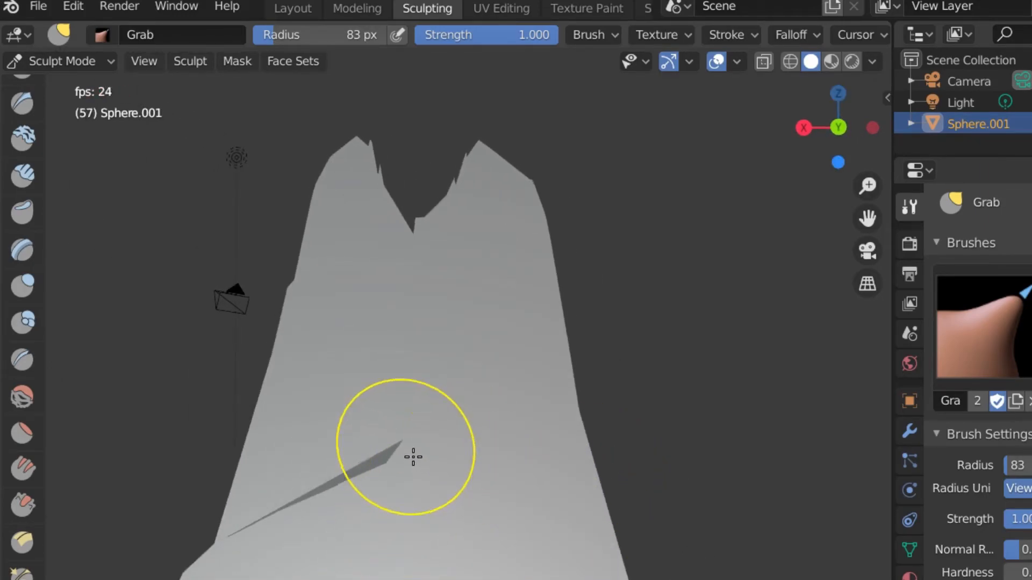
drag(411, 456, 415, 433)
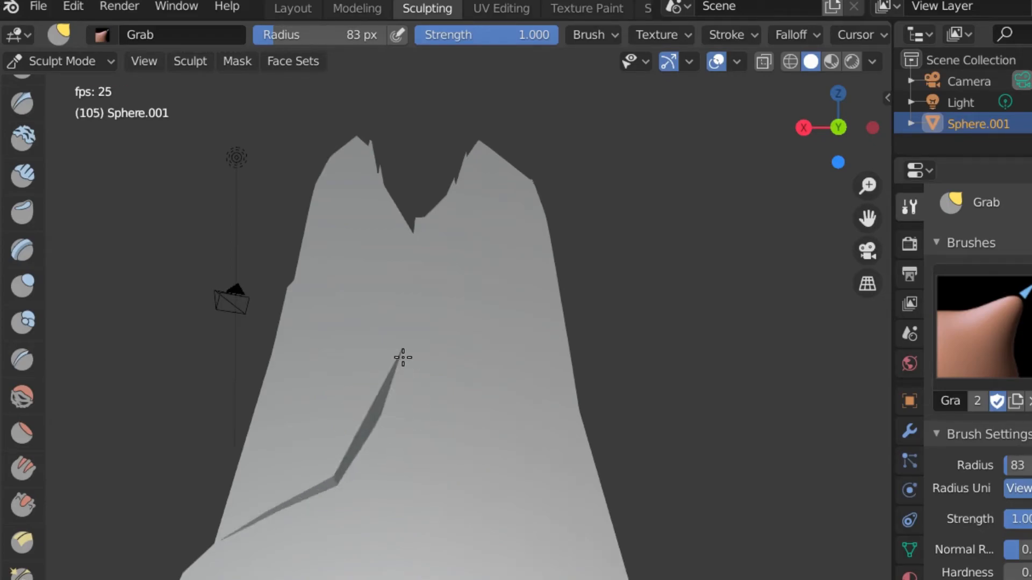
Step: Examine the front face, the notch between the peaks and the flank of the sculpted head
mouse_move(390, 323)
middle_down()
mouse_move(313, 366)
mouse_move(334, 343)
mouse_move(406, 361)
middle_up()
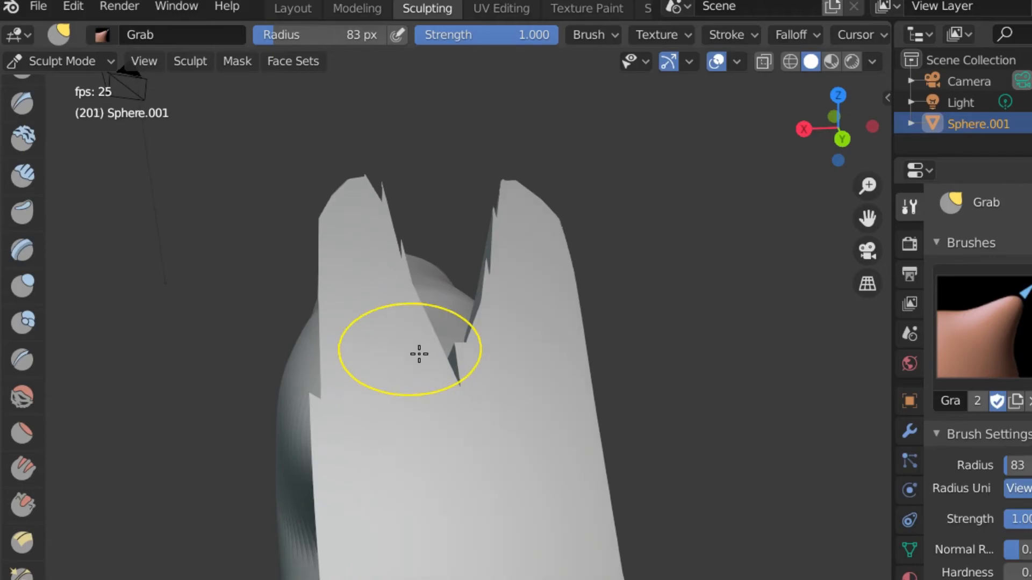
mouse_move(505, 294)
middle_down()
mouse_move(468, 318)
mouse_move(357, 306)
mouse_move(314, 233)
mouse_move(456, 229)
mouse_move(449, 260)
mouse_move(502, 288)
mouse_move(573, 292)
mouse_move(479, 276)
mouse_move(567, 285)
mouse_move(548, 272)
mouse_move(430, 286)
middle_up()
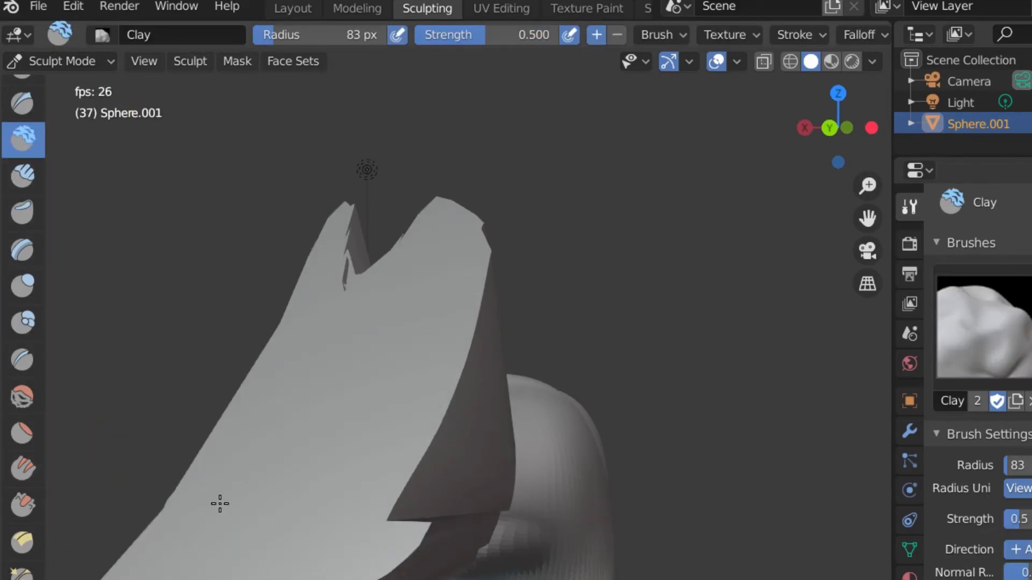
middle_drag(185, 569, 134, 571)
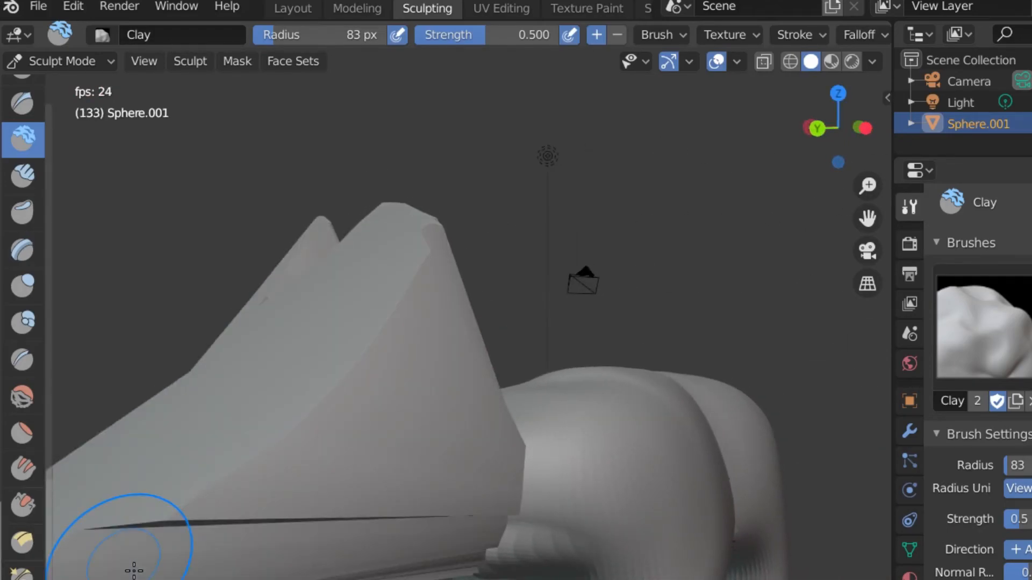
mouse_move(137, 402)
middle_down()
mouse_move(228, 431)
mouse_move(284, 345)
mouse_move(247, 394)
mouse_move(204, 406)
middle_up()
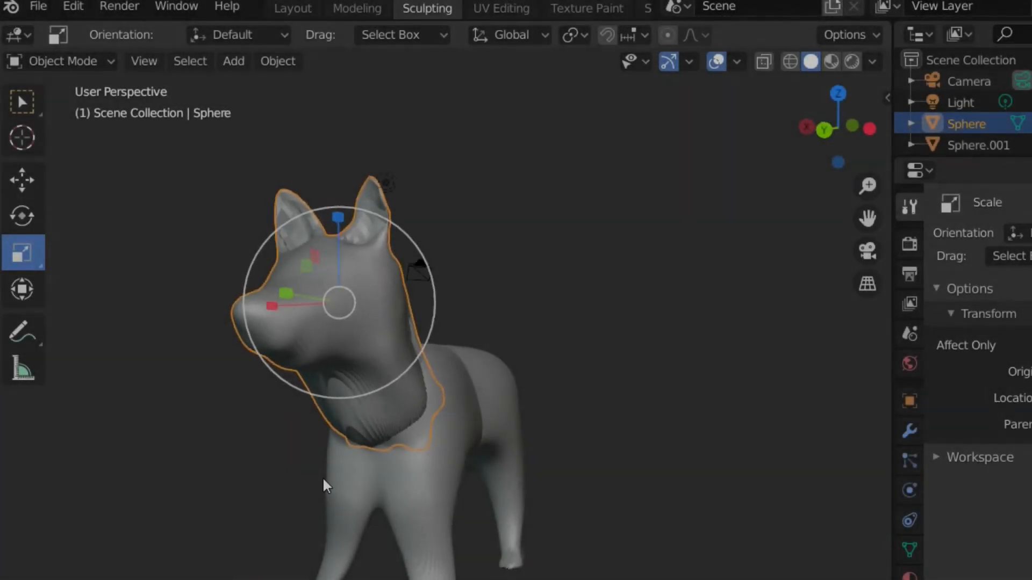
Step: Examine the separate head object with its ears and snout, and how its neck meets the four-legged body
middle_drag(322, 476, 503, 515)
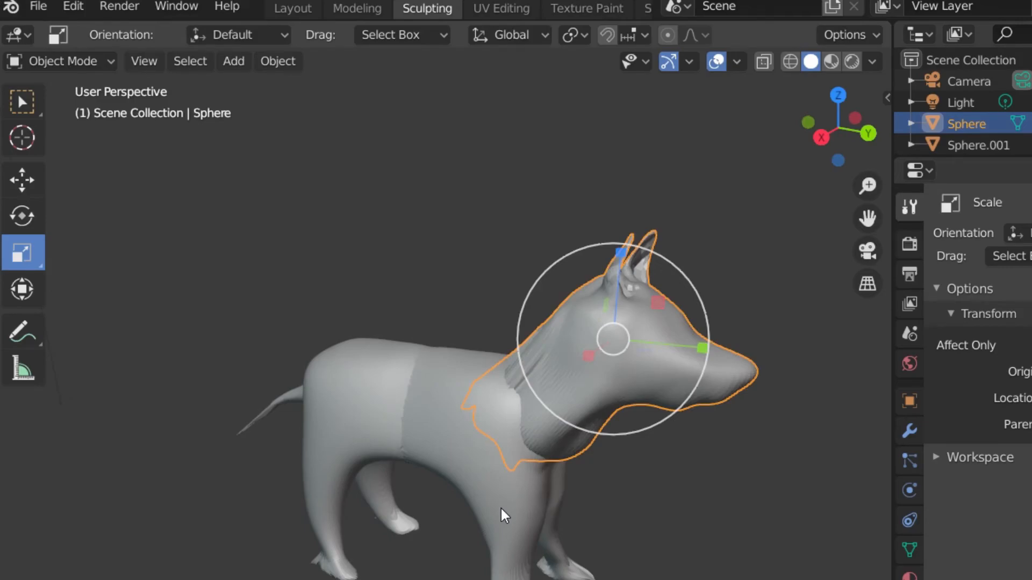
mouse_move(599, 472)
middle_down()
mouse_move(436, 411)
mouse_move(315, 423)
mouse_move(305, 459)
mouse_move(154, 495)
mouse_move(223, 481)
mouse_move(369, 485)
mouse_move(424, 462)
mouse_move(353, 444)
mouse_move(408, 476)
mouse_move(475, 438)
mouse_move(308, 474)
mouse_move(477, 574)
mouse_move(446, 569)
mouse_move(431, 502)
mouse_move(410, 569)
mouse_move(373, 527)
mouse_move(368, 492)
mouse_move(421, 473)
mouse_move(542, 485)
mouse_move(550, 525)
mouse_move(395, 468)
mouse_move(298, 449)
mouse_move(254, 486)
mouse_move(191, 494)
mouse_move(247, 532)
mouse_move(456, 543)
mouse_move(540, 492)
mouse_move(511, 493)
mouse_move(414, 534)
mouse_move(393, 579)
mouse_move(401, 548)
mouse_move(374, 522)
middle_up()
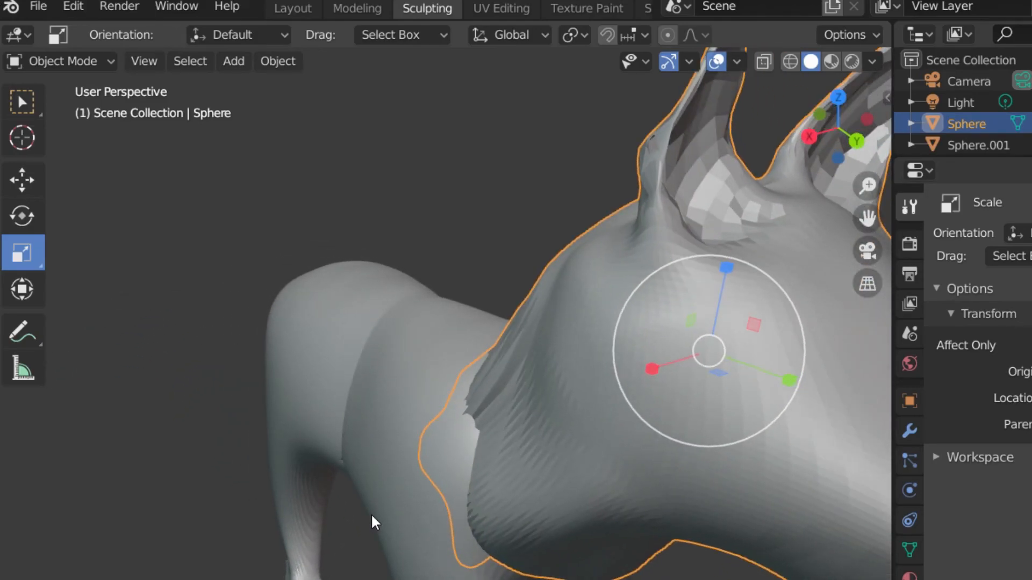
middle_drag(375, 522, 390, 537)
middle_drag(456, 537, 376, 418)
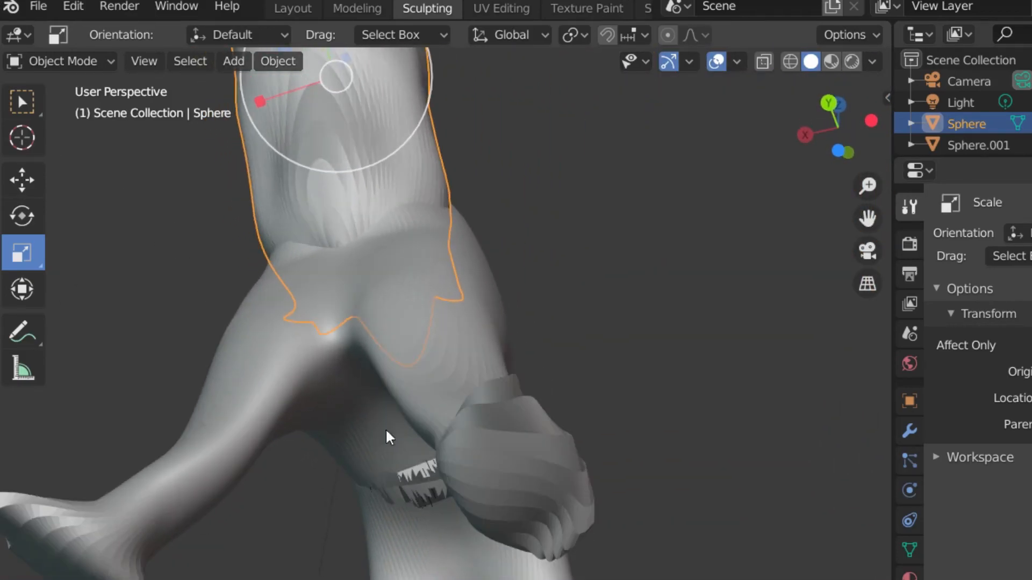
middle_drag(489, 466, 483, 578)
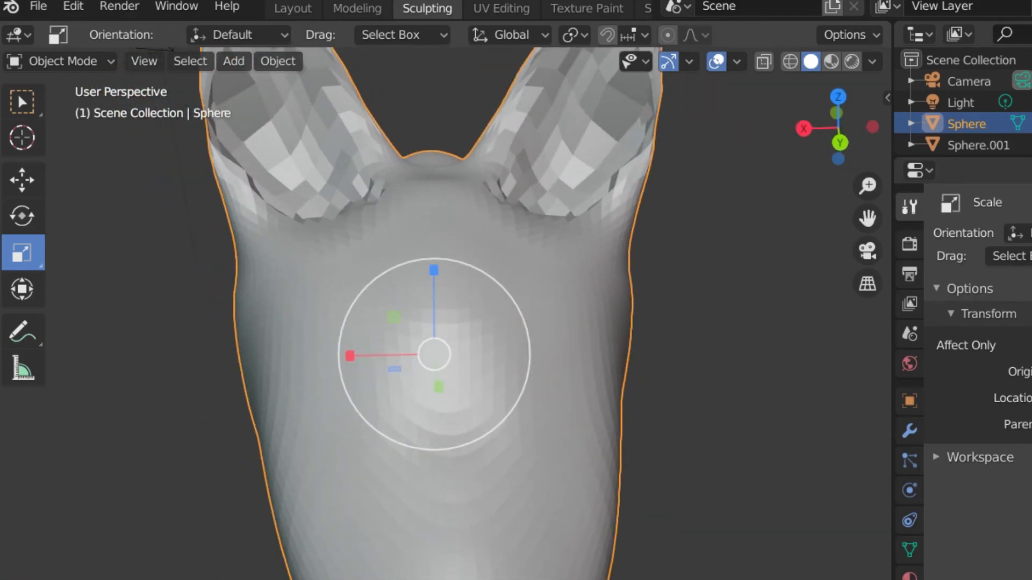
middle_drag(440, 437, 513, 400)
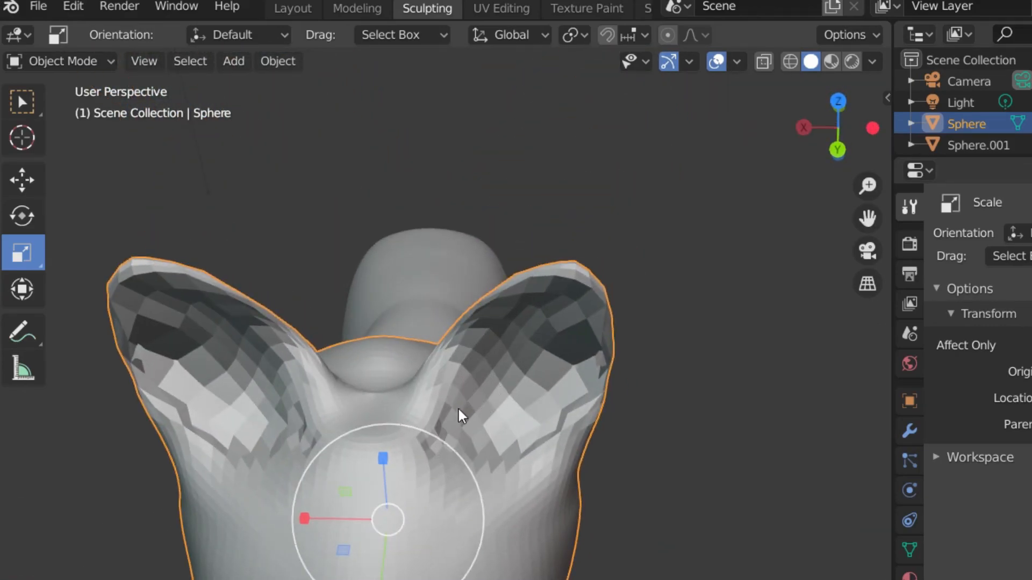
middle_drag(453, 379, 461, 348)
scroll(453, 357, down, 3)
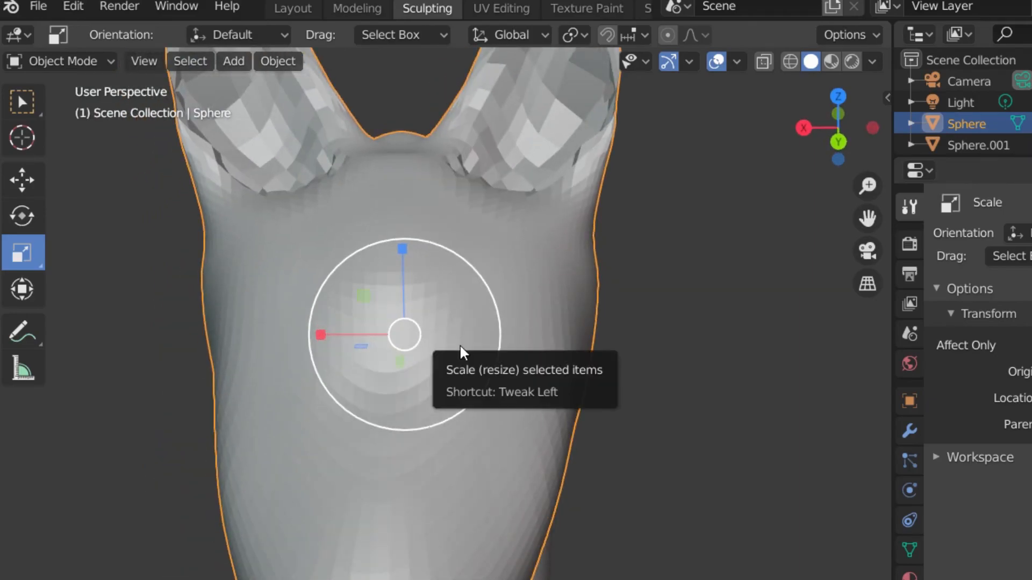